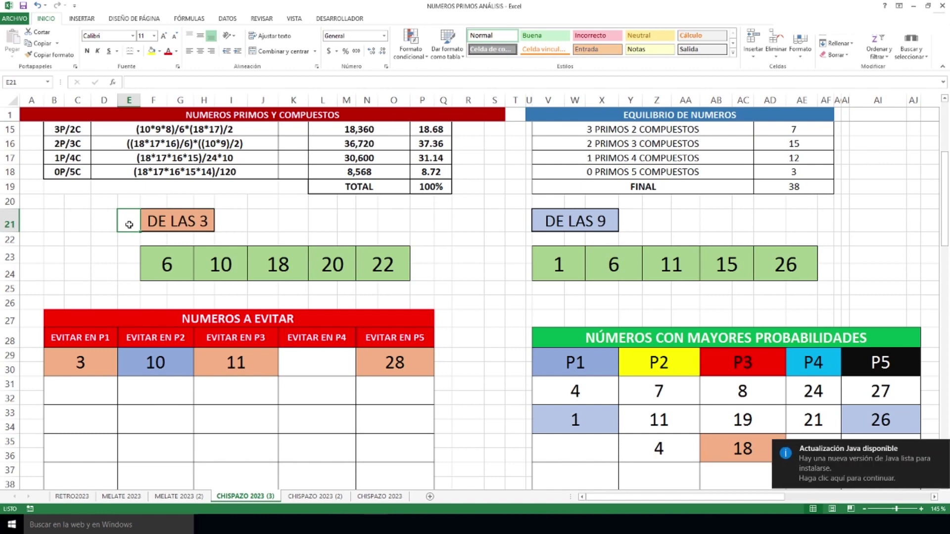
Dismiss the Java update notification
left_click(943, 452)
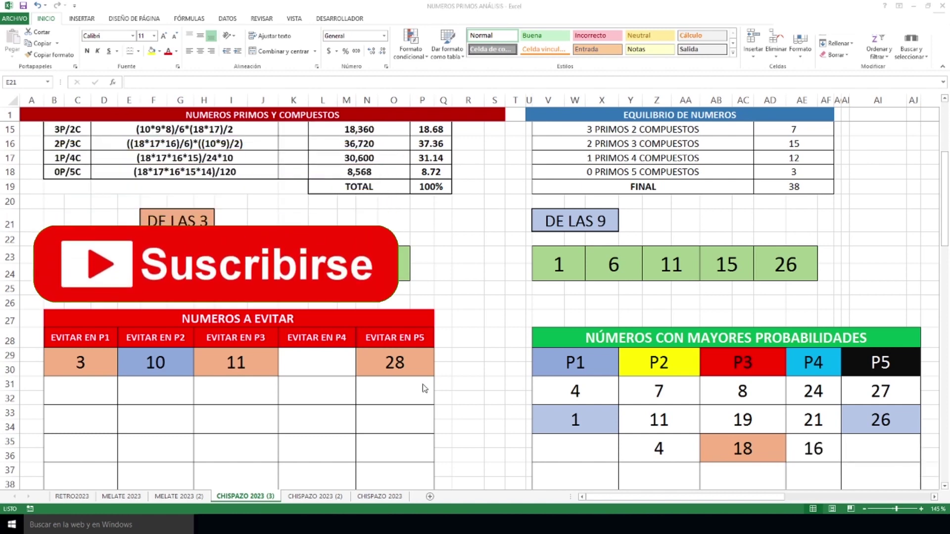
left_click(220, 264)
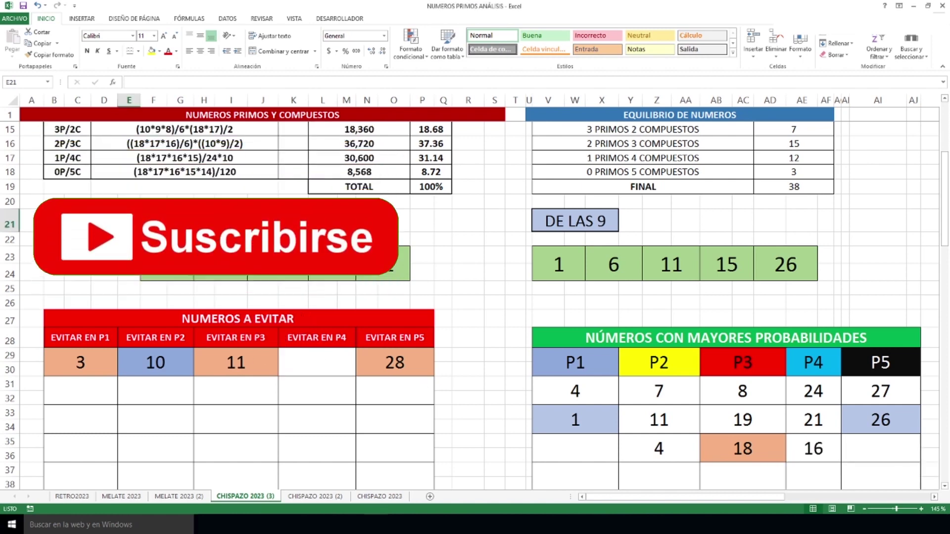
Review the five drawn numbers under DE LAS 3 and the five under DE LAS 9
key("Right")
key("Right")
key("Right")
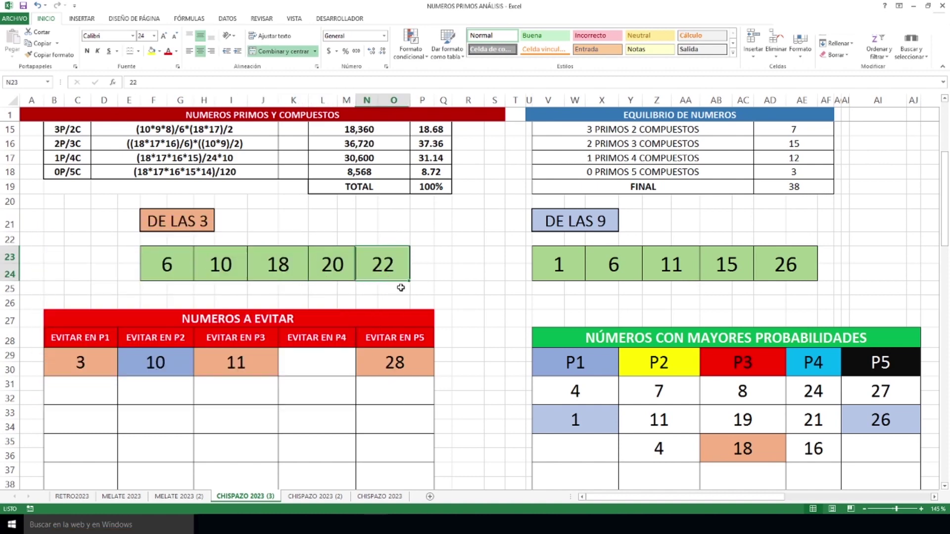
left_click(569, 269)
left_click(609, 270)
left_click(673, 270)
left_click(728, 270)
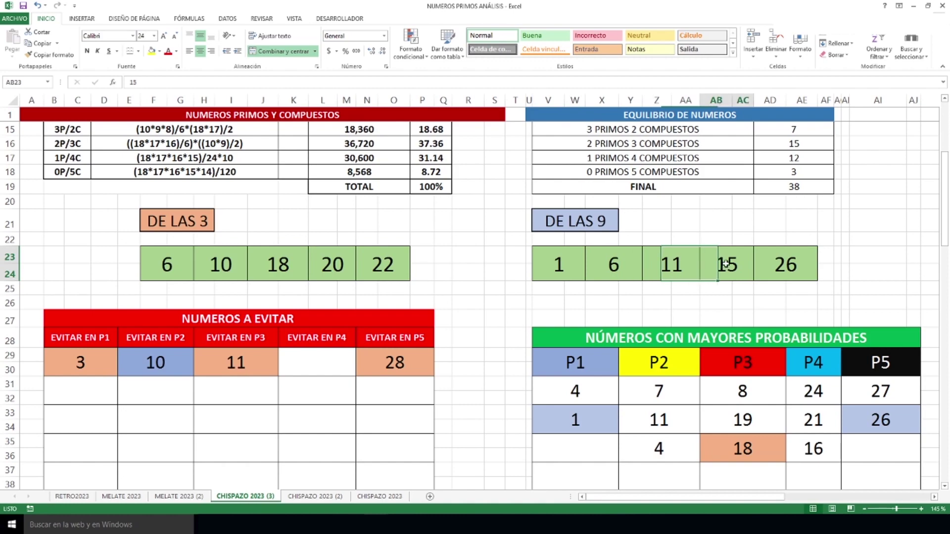
left_click(787, 270)
Examine the latest rows of the draw history table, including the 2P/3C column for the most recent draws
left_click_drag(697, 497, 867, 498)
scroll(793, 276, "down", 9)
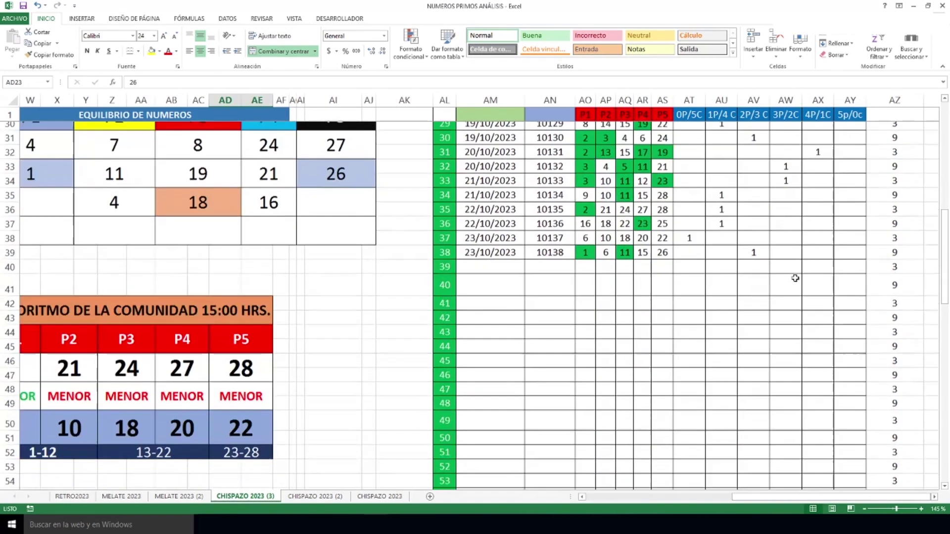
scroll(810, 382, "up", 5)
scroll(785, 388, "right", 4)
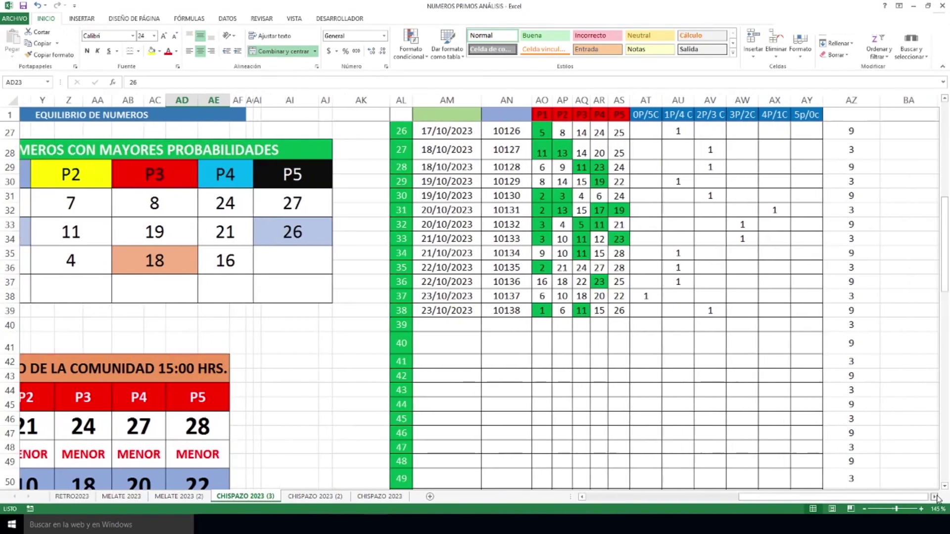
left_click_drag(585, 127, 584, 312)
left_click_drag(646, 208, 644, 312)
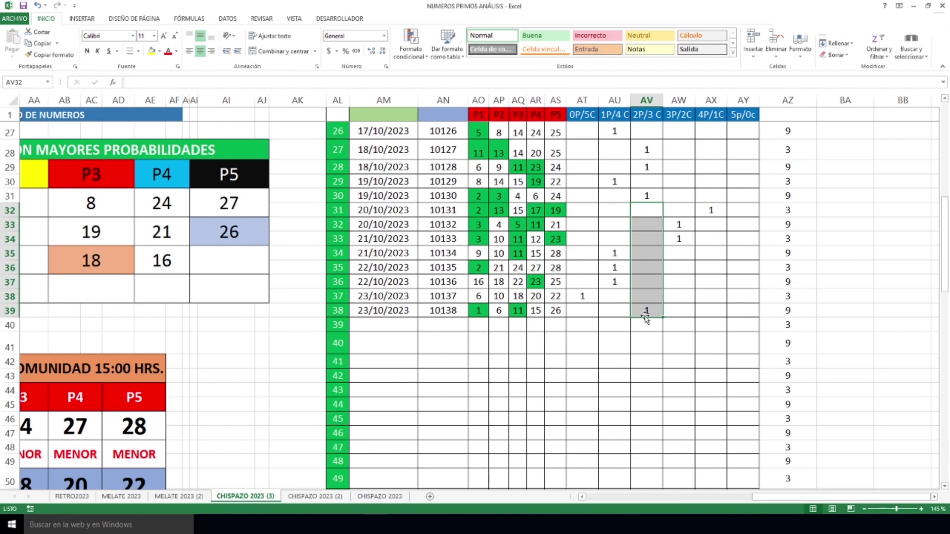
Review the NUMEROS A EVITAR table and its highlighted P2 entry
left_click_drag(792, 497, 626, 497)
scroll(175, 345, "up", 1)
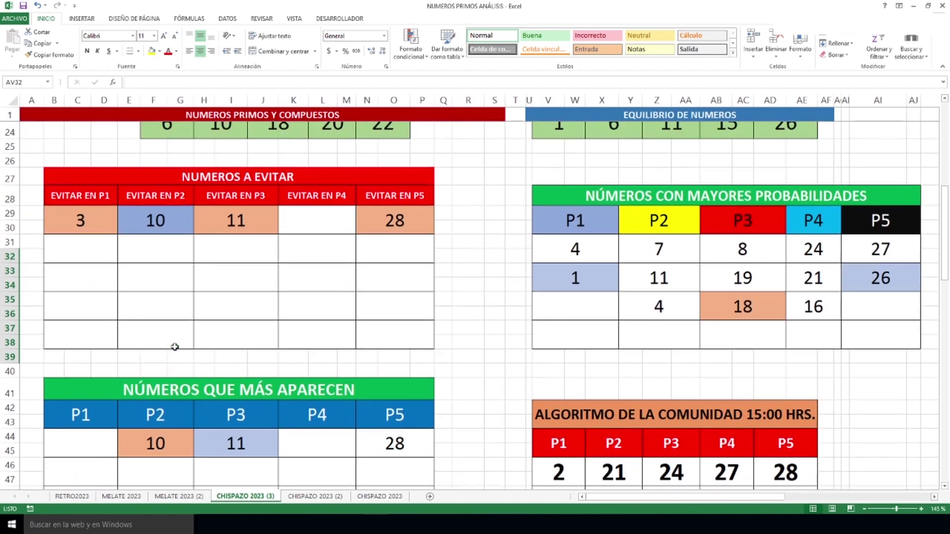
scroll(175, 345, "up", 3, "ctrl")
scroll(174, 347, "up", 1)
scroll(178, 356, "down", 2)
scroll(179, 354, "up", 1)
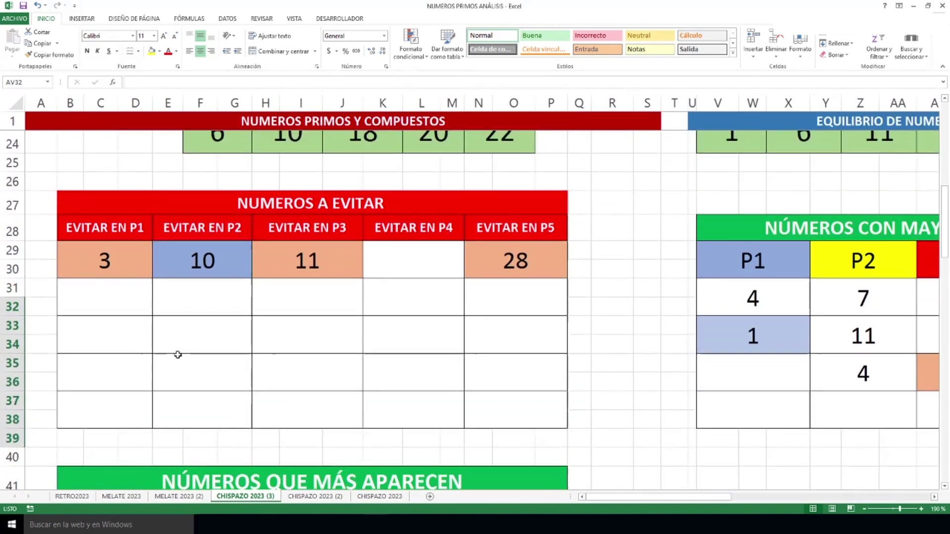
left_click(209, 261)
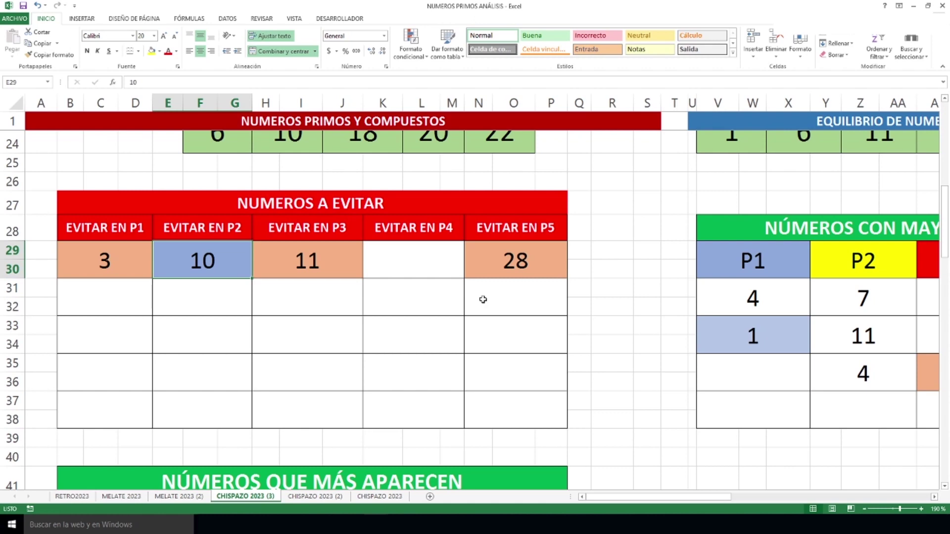
Check the highlighted P1, P5 and P3 entries in the NÚMEROS CON MAYORES PROBABILIDADES table
left_click_drag(624, 497, 715, 499)
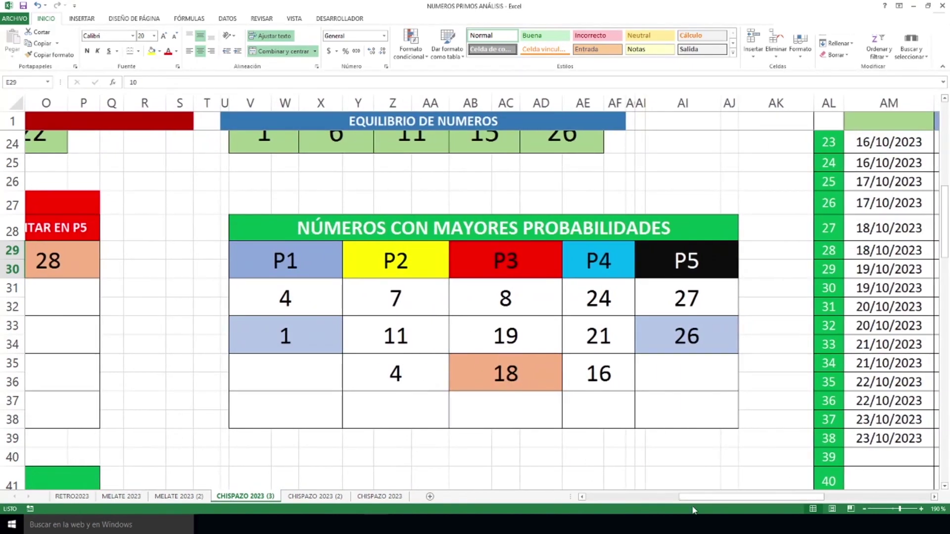
left_click(320, 341)
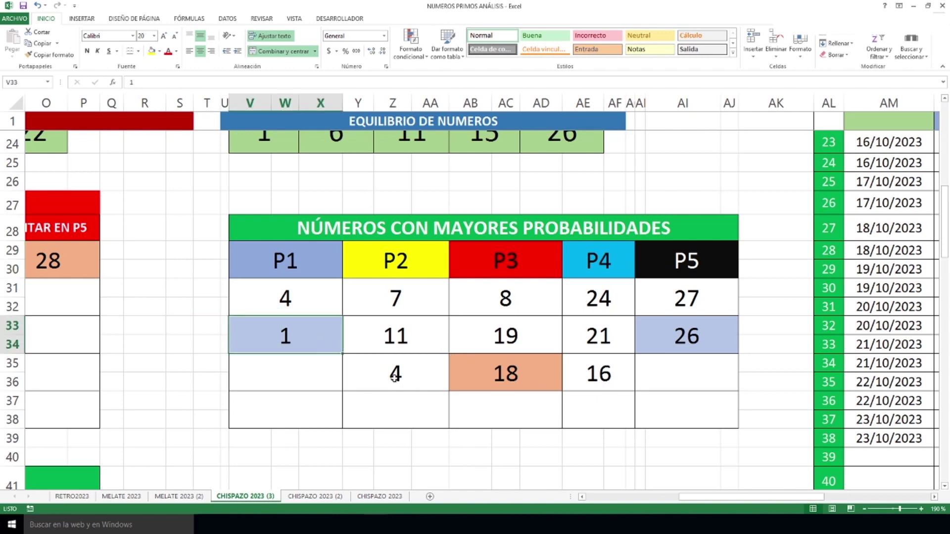
left_click(711, 339)
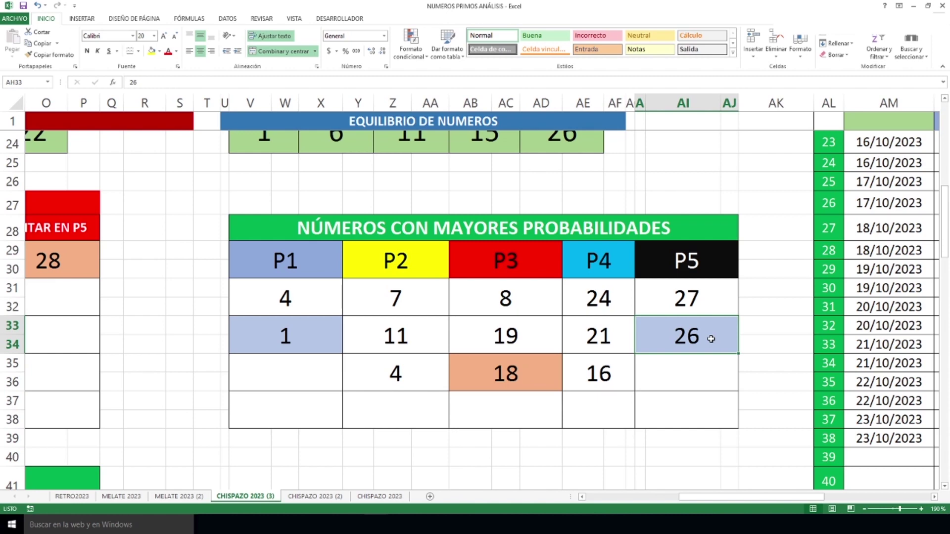
left_click(531, 373)
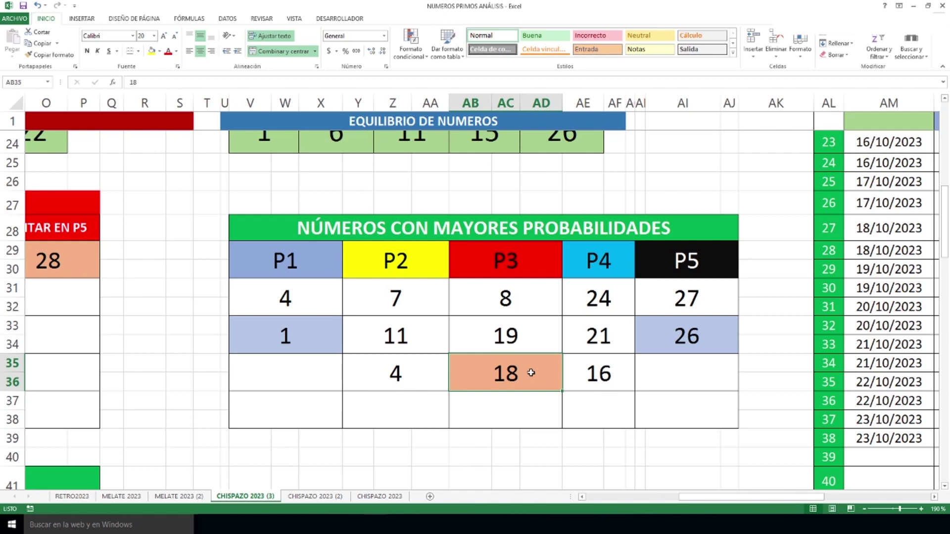
Check the highlighted P2 and P3 entries in the NÚMEROS QUE MÁS APARECEN table
left_click_drag(711, 497, 614, 497)
scroll(265, 354, "down", 4)
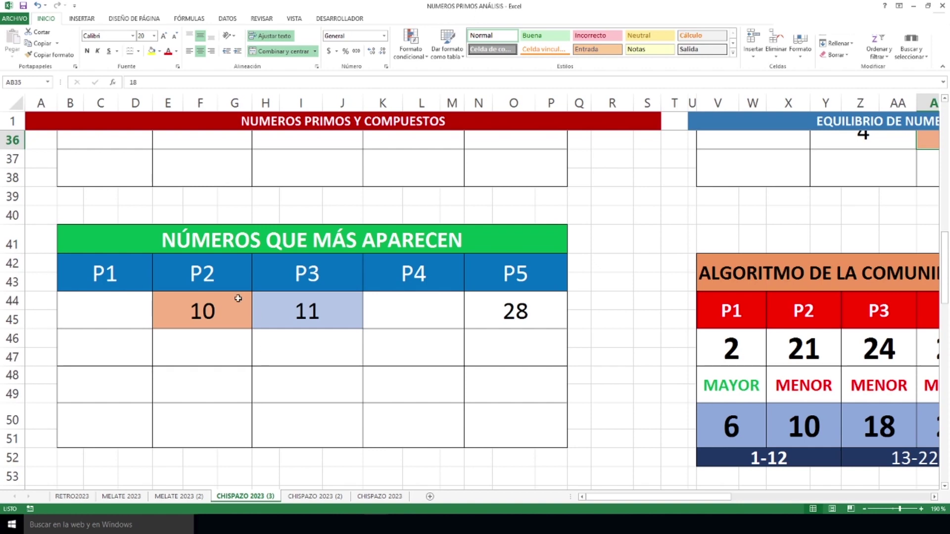
left_click(196, 310)
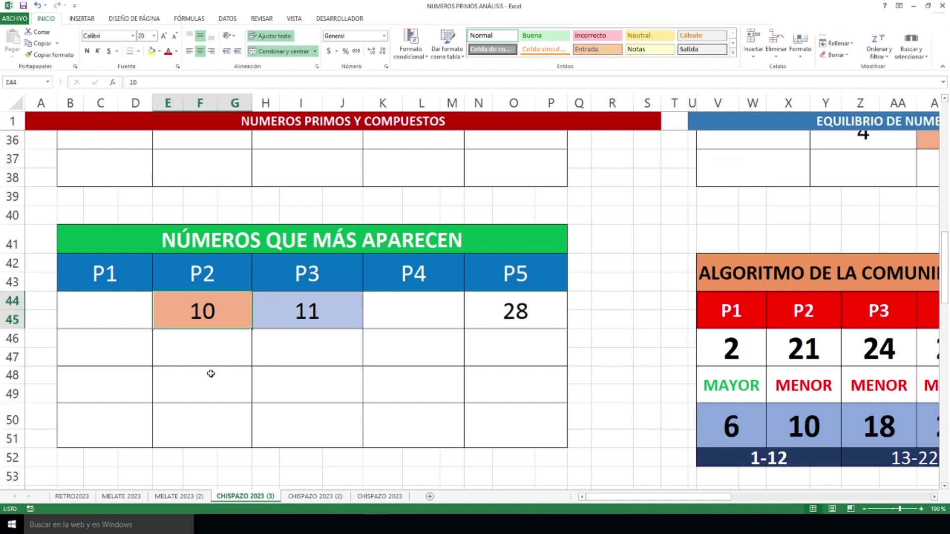
left_click(341, 318)
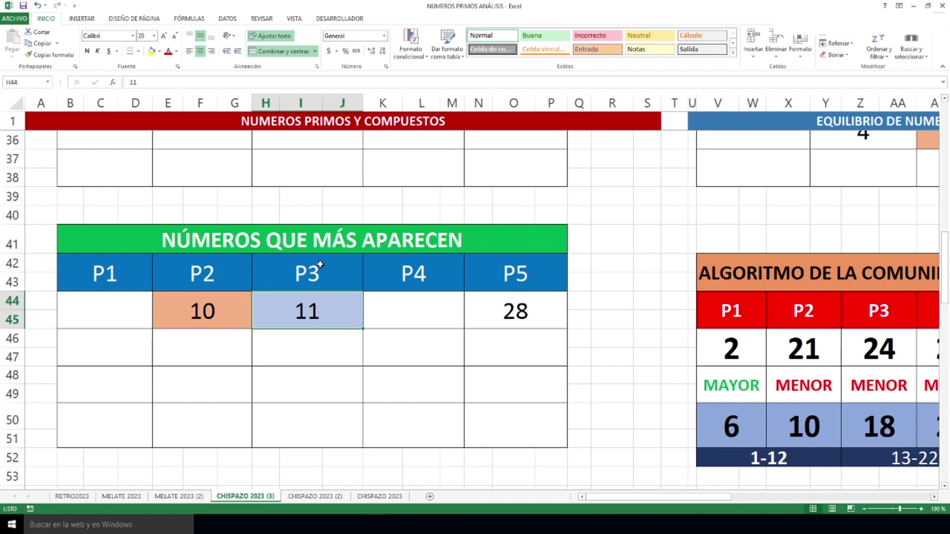
Go through the highlighted cells of the NÚMEROS COMBINABLES table by fill colour for each of the two draws
scroll(307, 242, "down", 5)
scroll(307, 242, "up", 3)
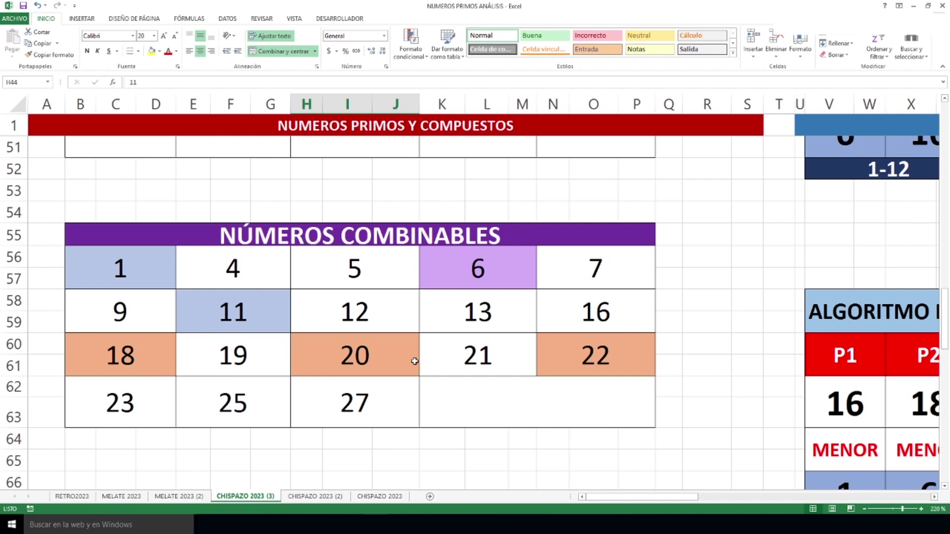
left_click(474, 271)
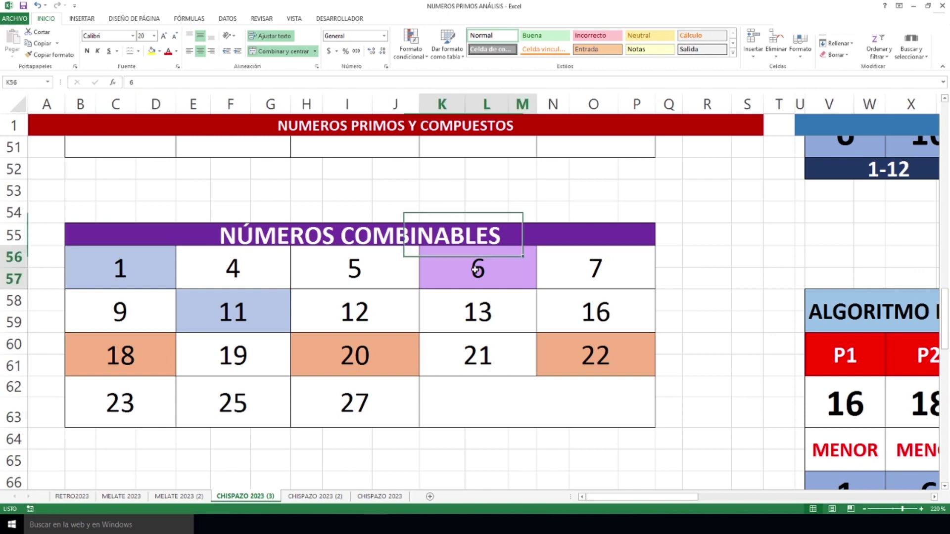
left_click(128, 348)
left_click(325, 366)
left_click(601, 357)
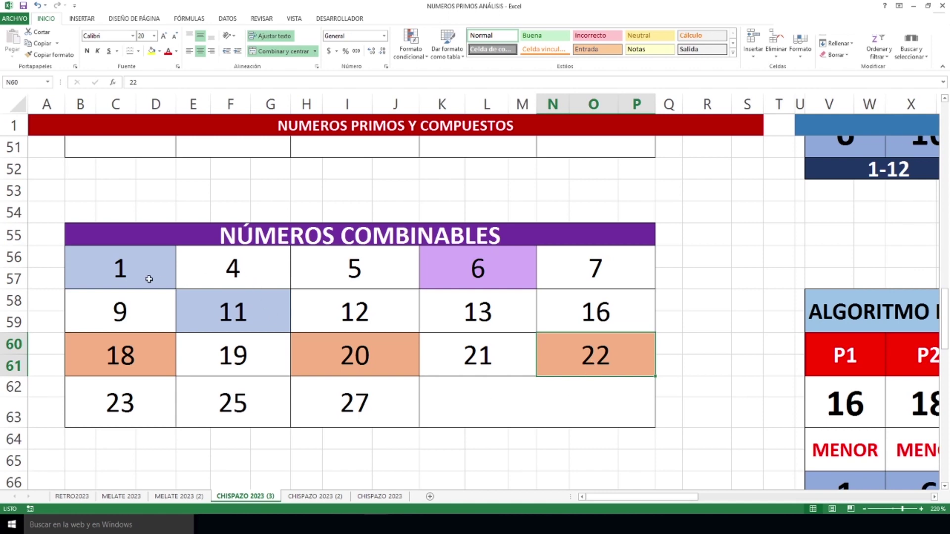
left_click(135, 271)
left_click(229, 315)
left_click(462, 274)
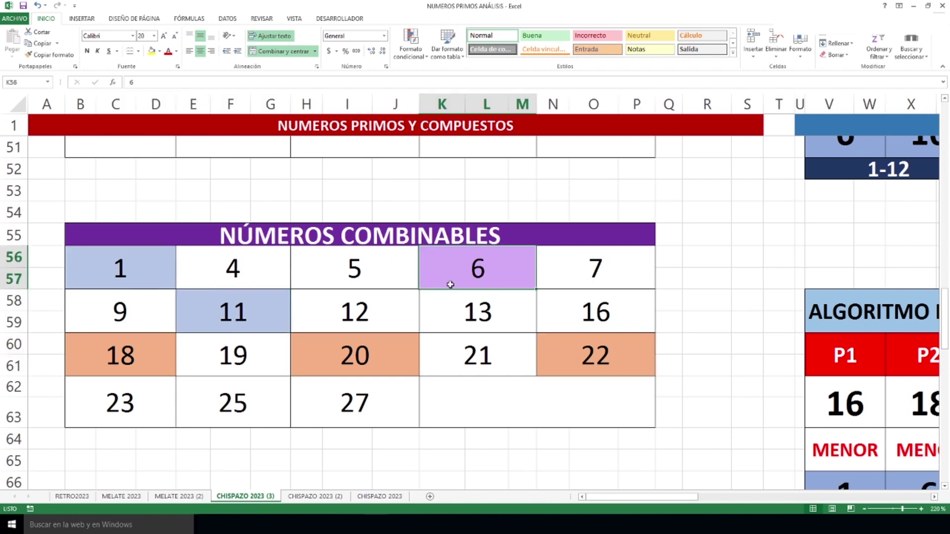
left_click(136, 280)
left_click(479, 259)
left_click(259, 310)
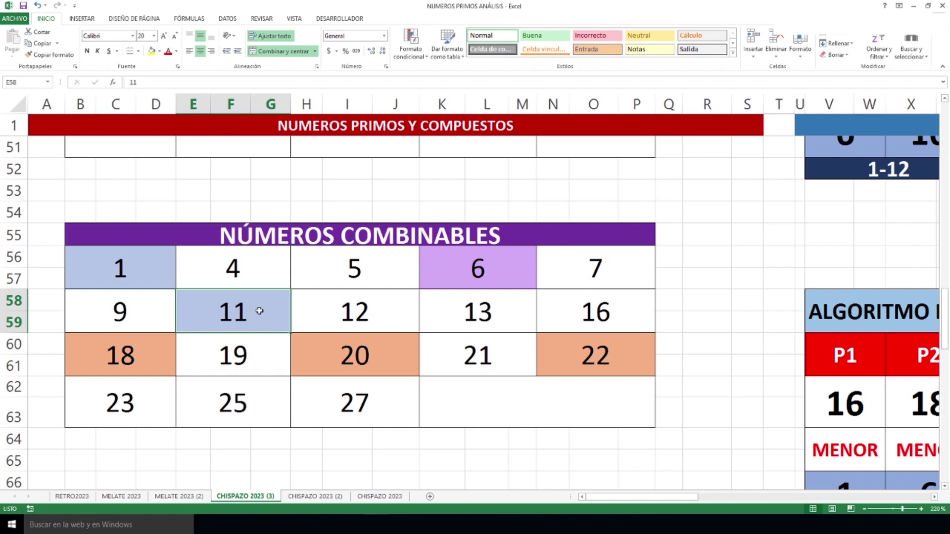
Compare the upper number, MAYOR/MENOR label and drawn number for P1 to P5 in the ALGORITMO DE LA COMUNIDAD 15:00 HRS. table
scroll(551, 348, "up", 4)
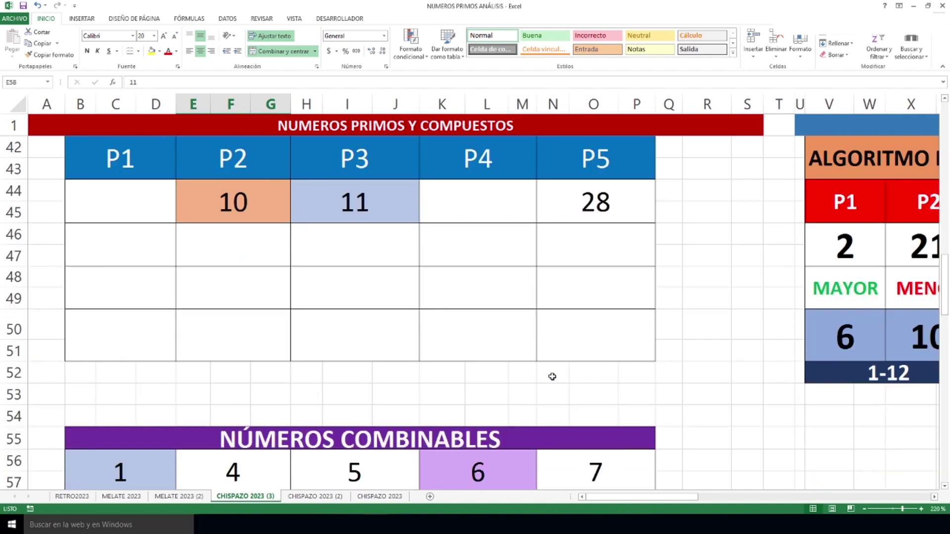
left_click_drag(600, 496, 748, 328)
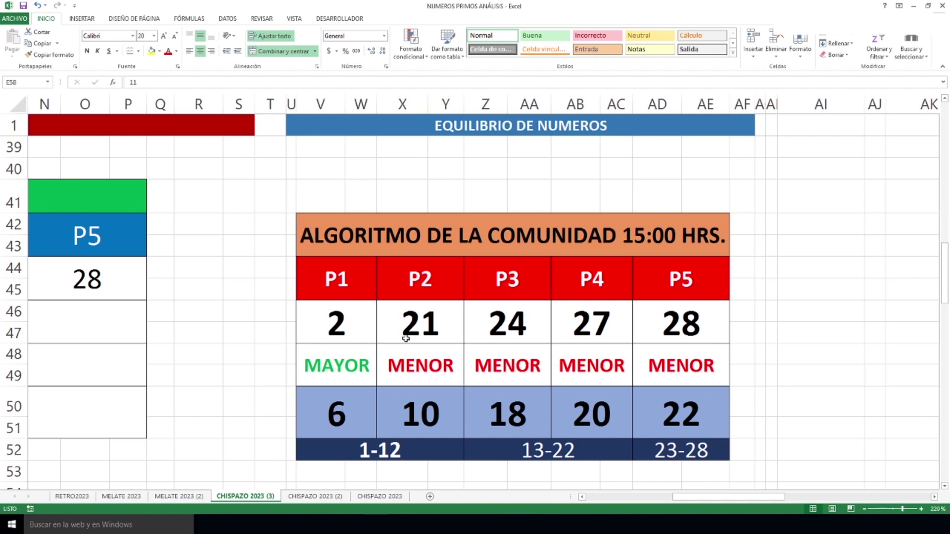
left_click_drag(345, 323, 345, 410)
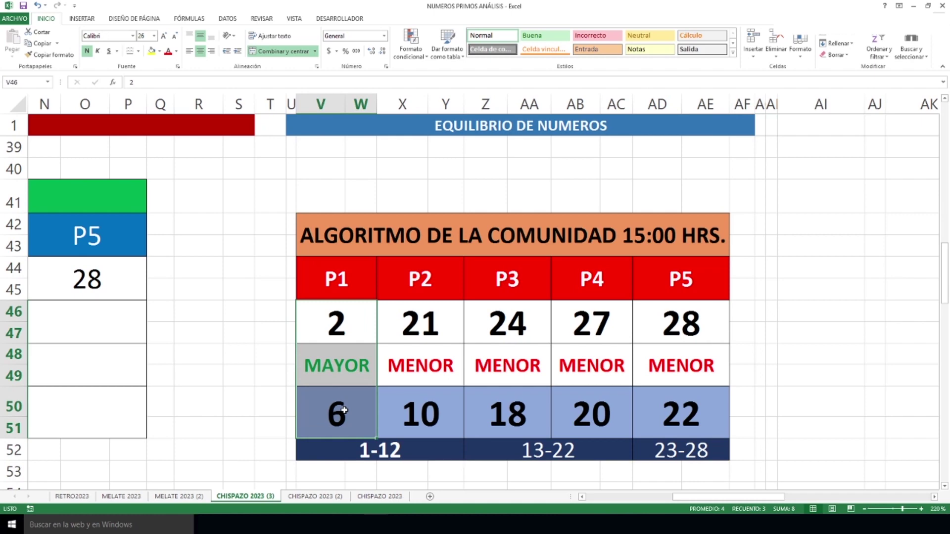
left_click_drag(420, 322, 432, 421)
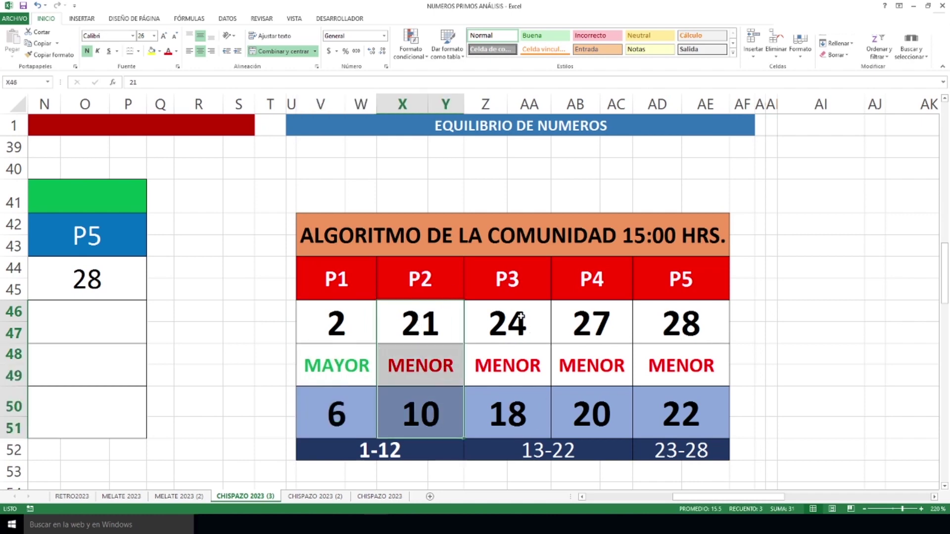
left_click_drag(521, 316, 522, 422)
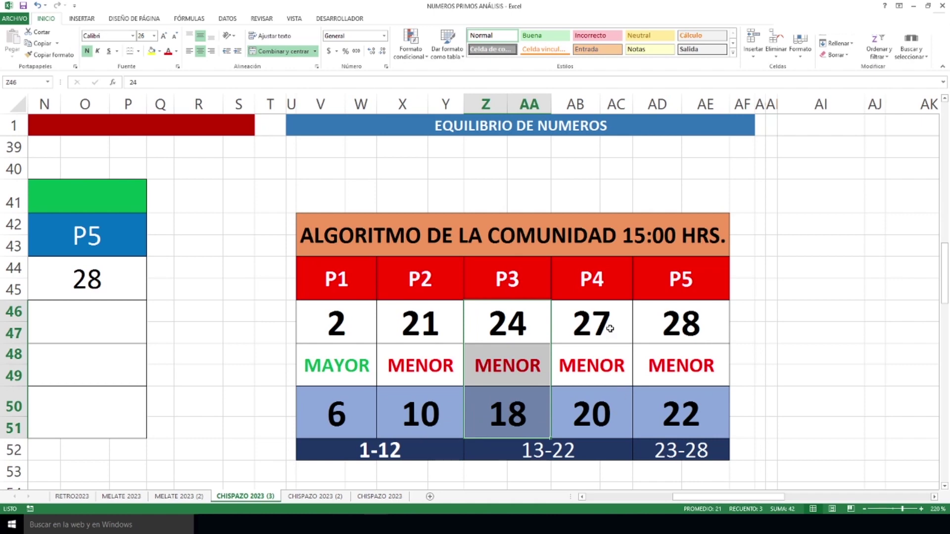
left_click_drag(609, 317, 604, 421)
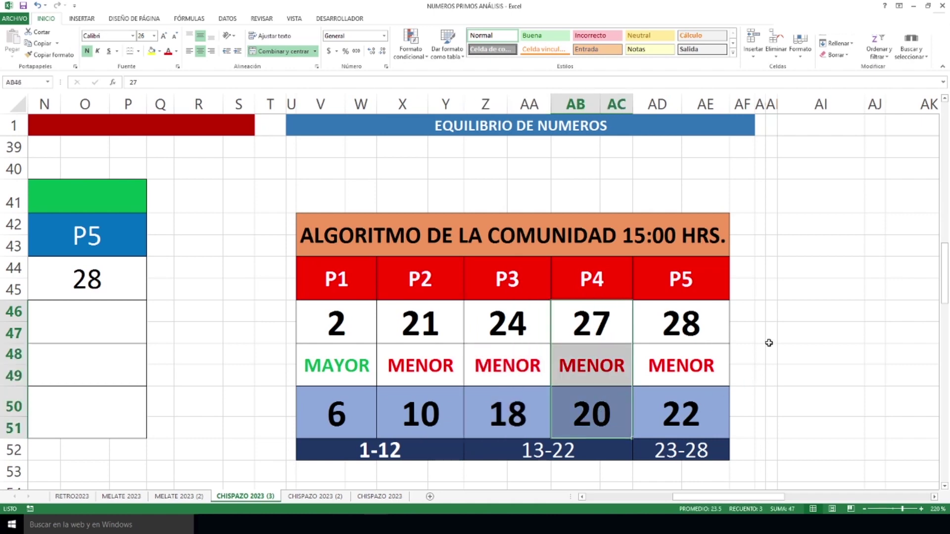
left_click_drag(689, 314, 689, 402)
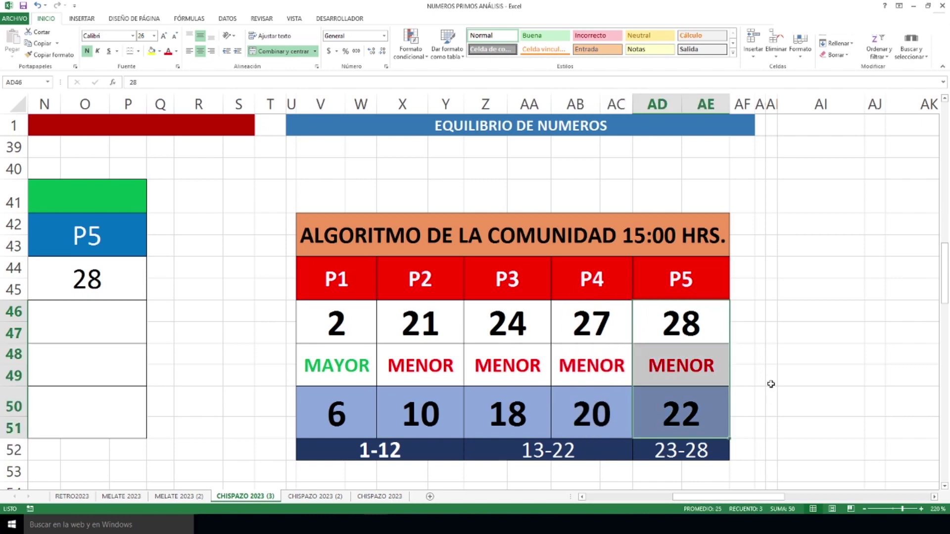
Check the drawn numbers in the 15:00 algorithm table against the ranges 1-12, 13-22 and 23-28 below them
scroll(811, 361, "down", 1)
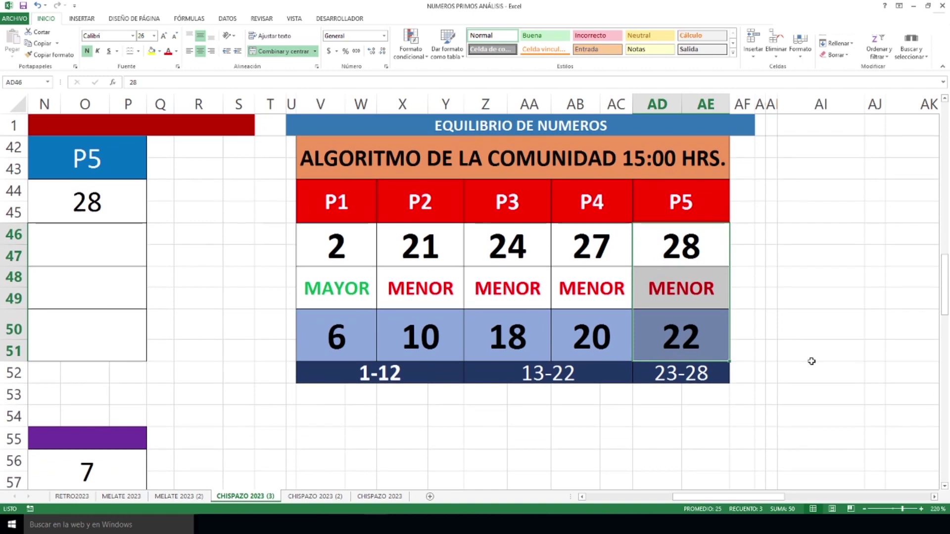
left_click_drag(365, 349, 410, 340)
left_click(405, 381)
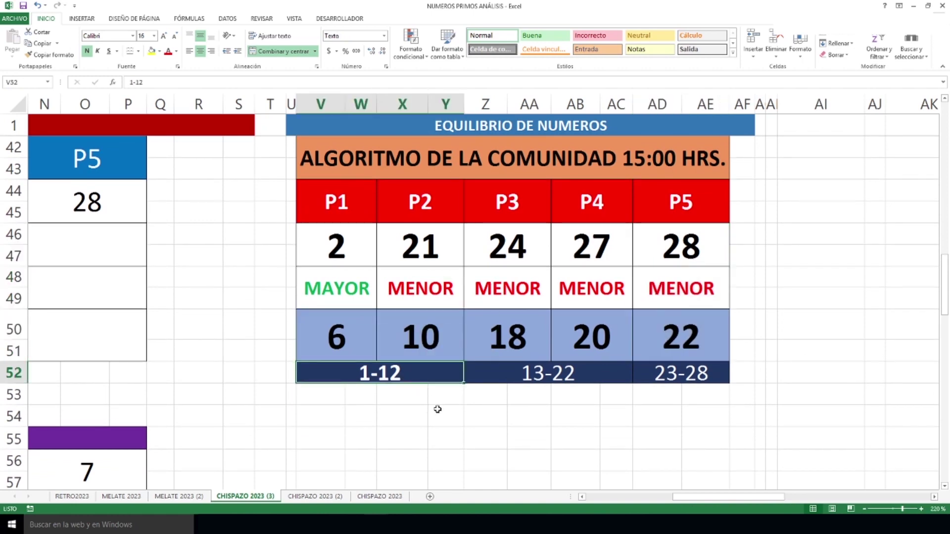
left_click(511, 341)
left_click(562, 339)
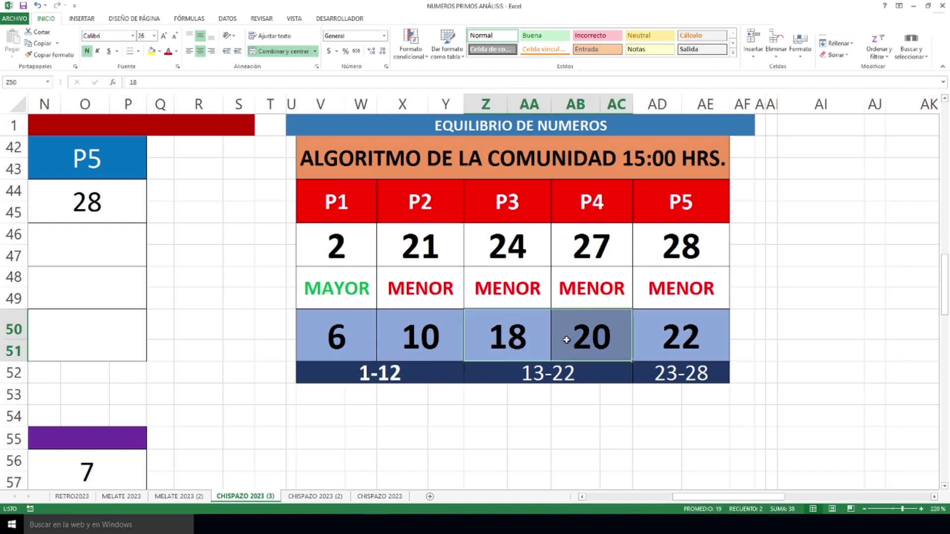
left_click(558, 375)
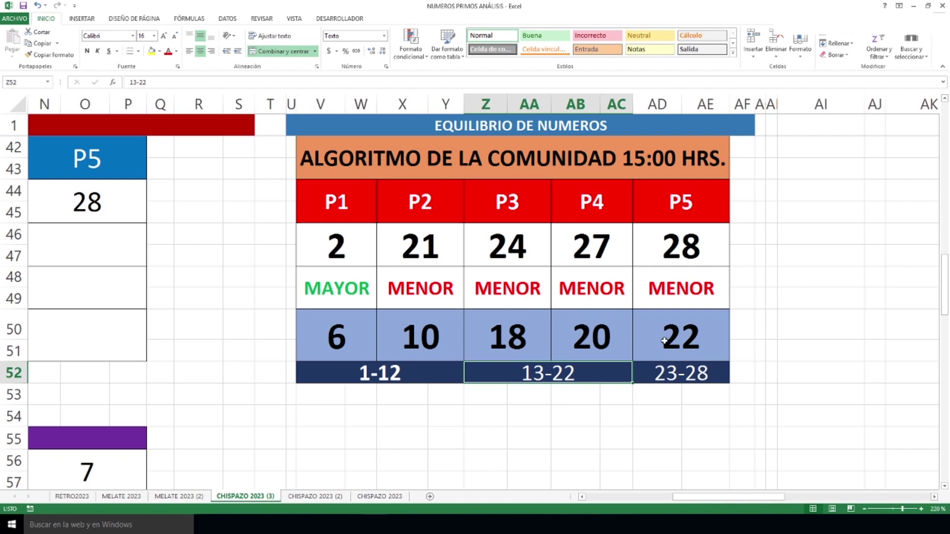
left_click(677, 327)
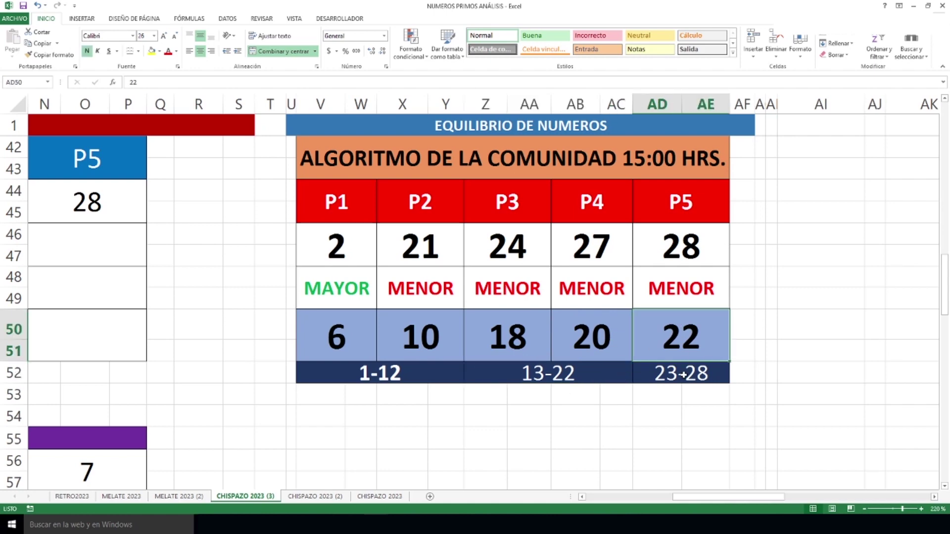
left_click(683, 376)
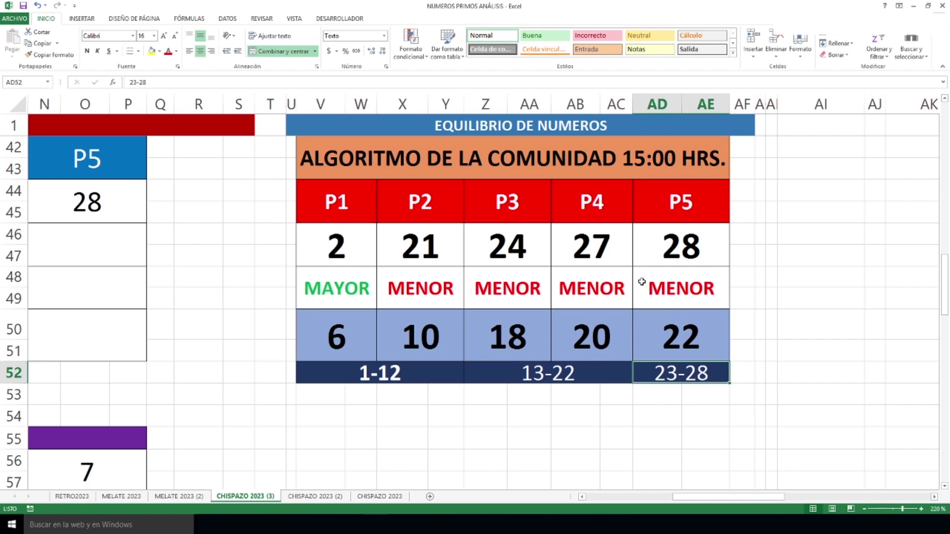
Compare the upper number, MENOR label and drawn number for P1 to P5 in the ALGORITMO DE LA COMUNIDAD 21:00 HRS. table
scroll(641, 282, "down", 5)
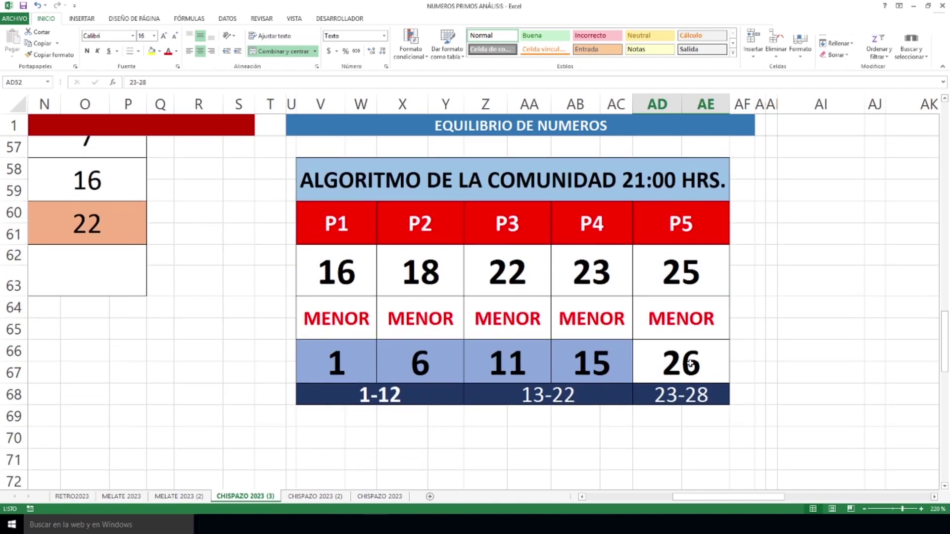
left_click_drag(334, 317, 637, 316)
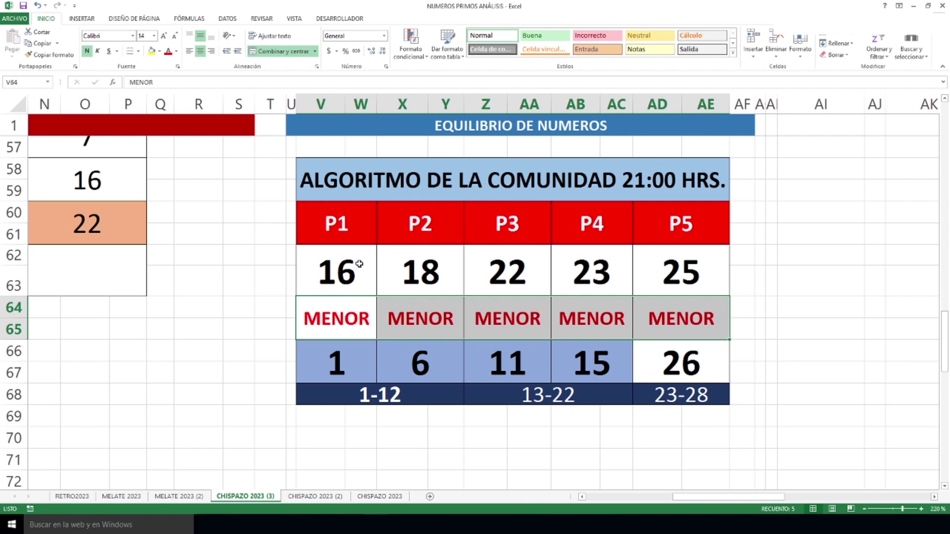
left_click_drag(342, 275, 343, 356)
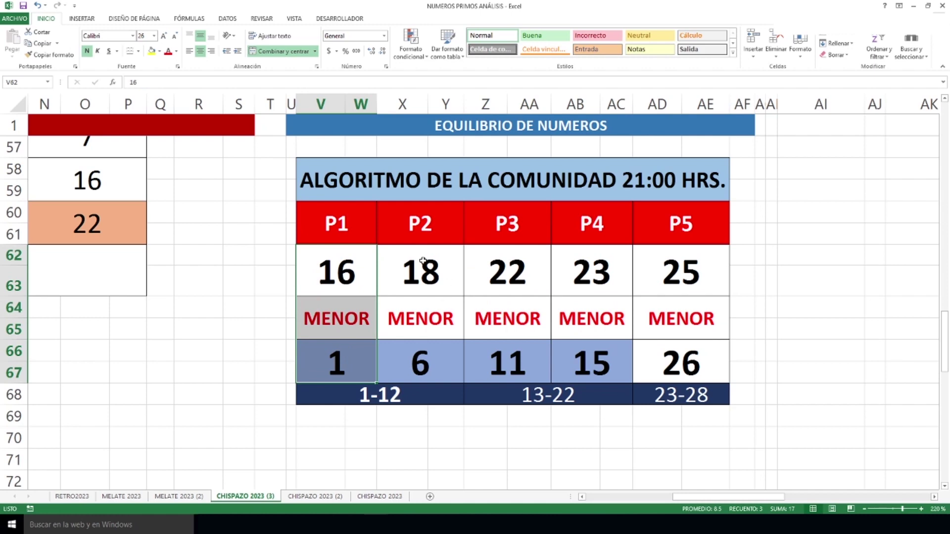
left_click_drag(422, 260, 435, 354)
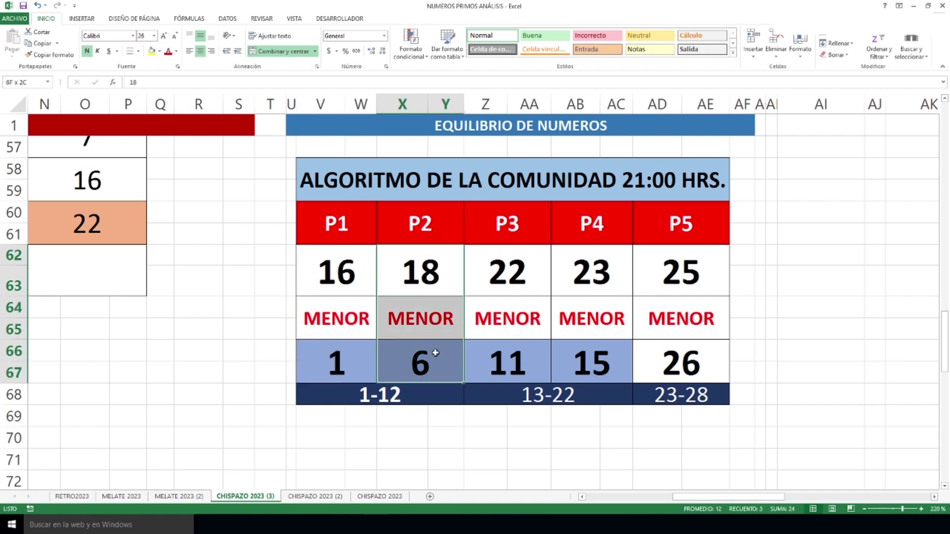
left_click_drag(510, 259, 509, 344)
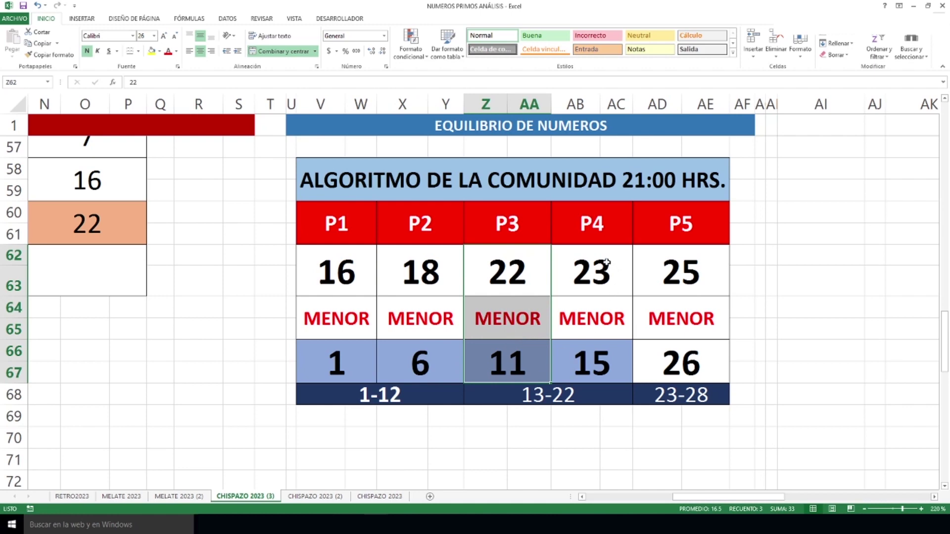
left_click_drag(607, 262, 589, 360)
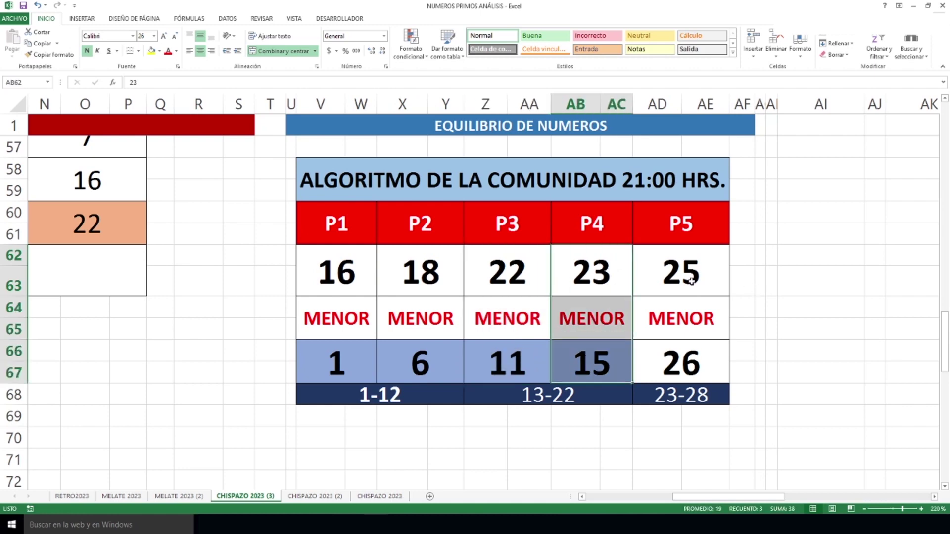
left_click_drag(683, 268, 687, 373)
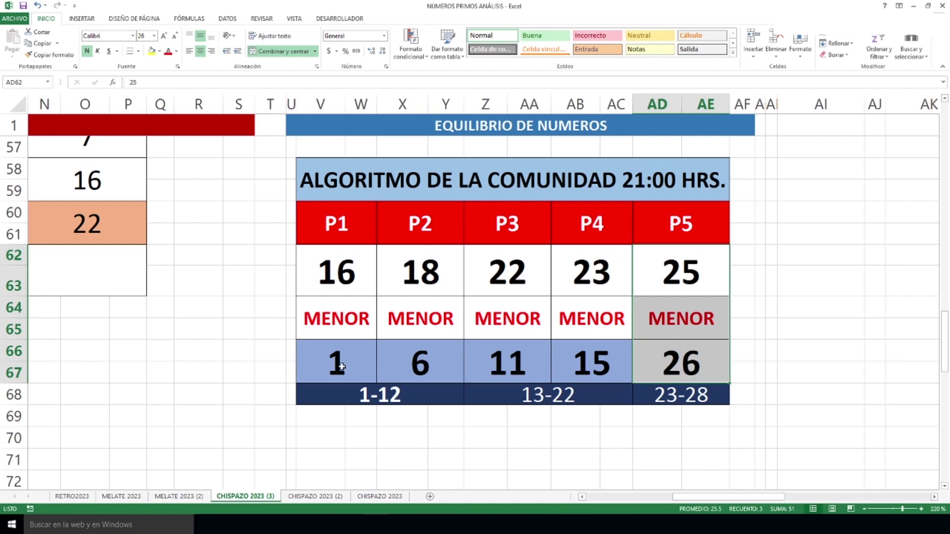
Check the drawn numbers in the 21:00 algorithm table against the ranges 1-12, 13-22 and 23-28 below them
left_click_drag(342, 367, 401, 392)
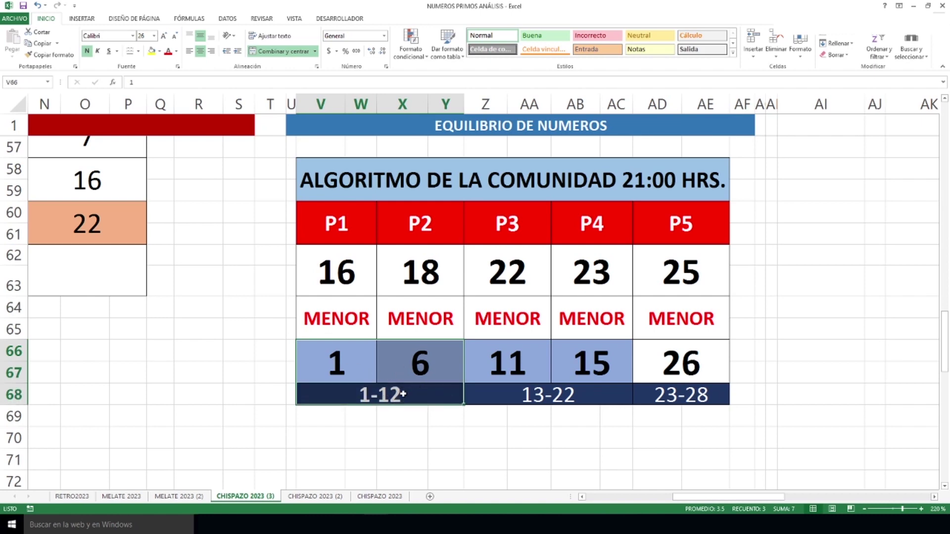
left_click(513, 363)
left_click(590, 358)
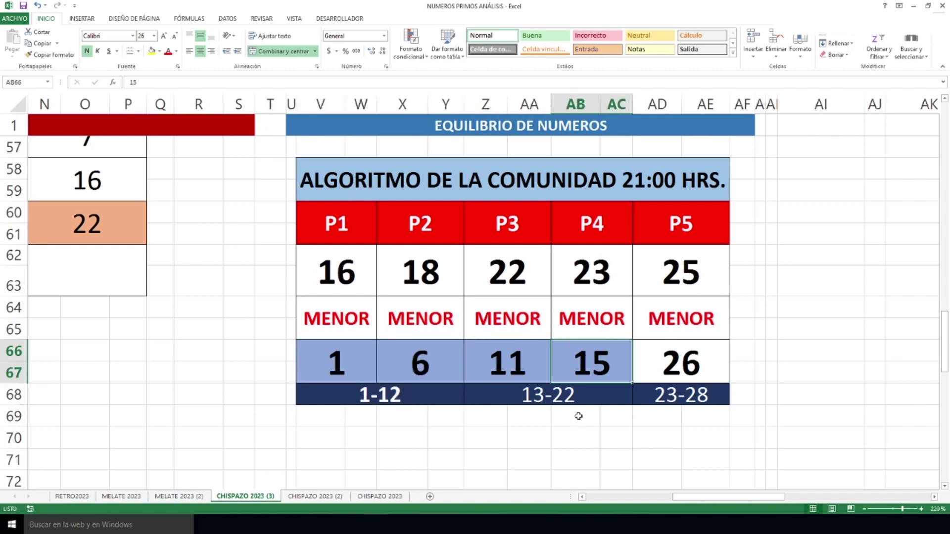
left_click(534, 372)
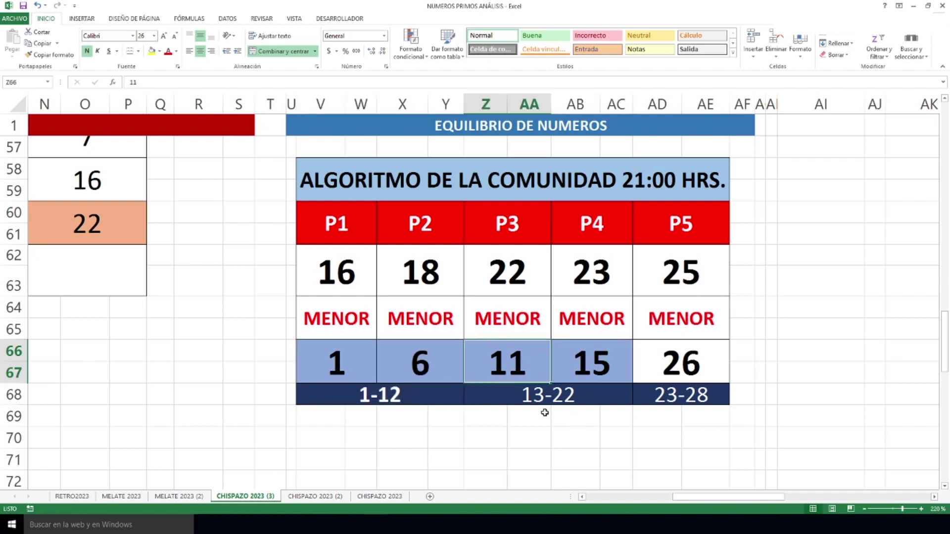
left_click(599, 358)
left_click(576, 393)
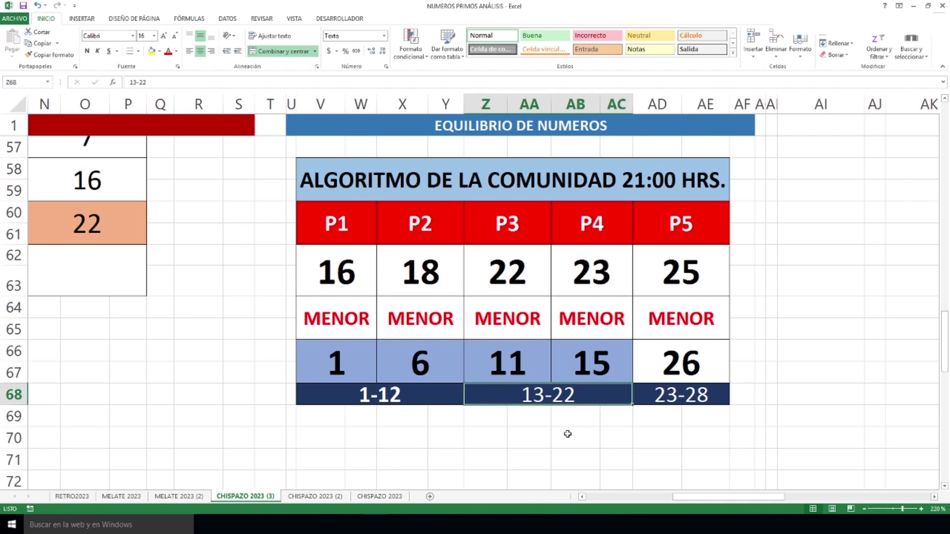
left_click(691, 368)
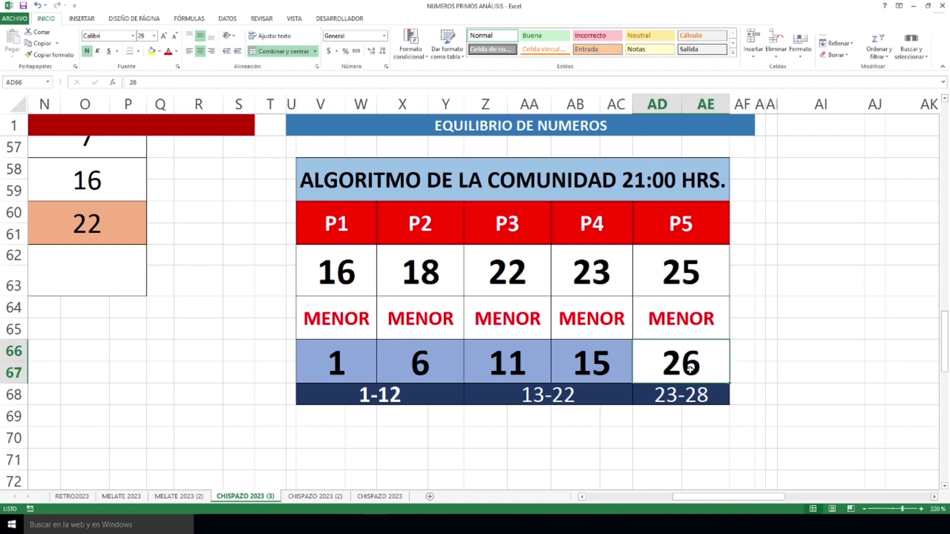
left_click(691, 396)
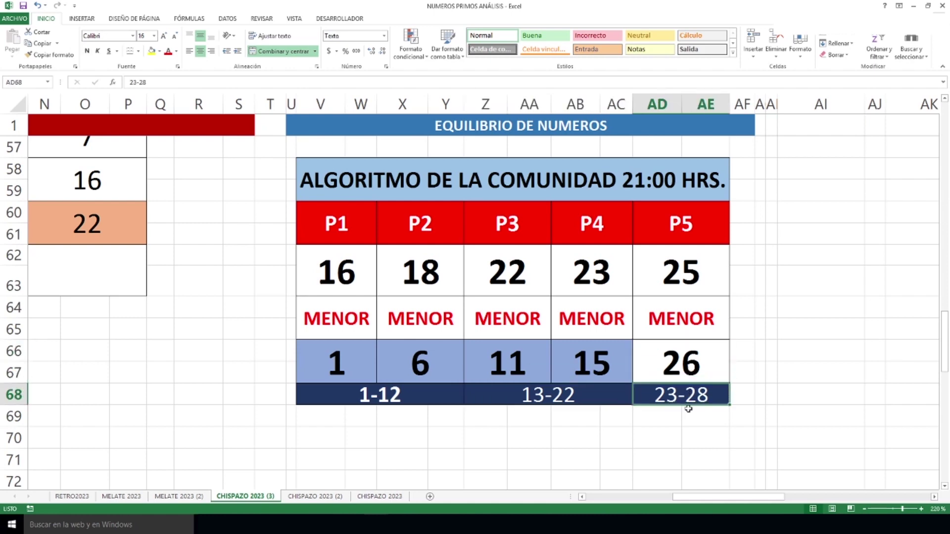
Leave the NUMEROS PRIMOS ANÁLISIS workbook and bring up NUMEROS PRIMOS PRONOSTICO on the CHISPAZO 2023 (3) sheet
scroll(689, 410, "left", 1)
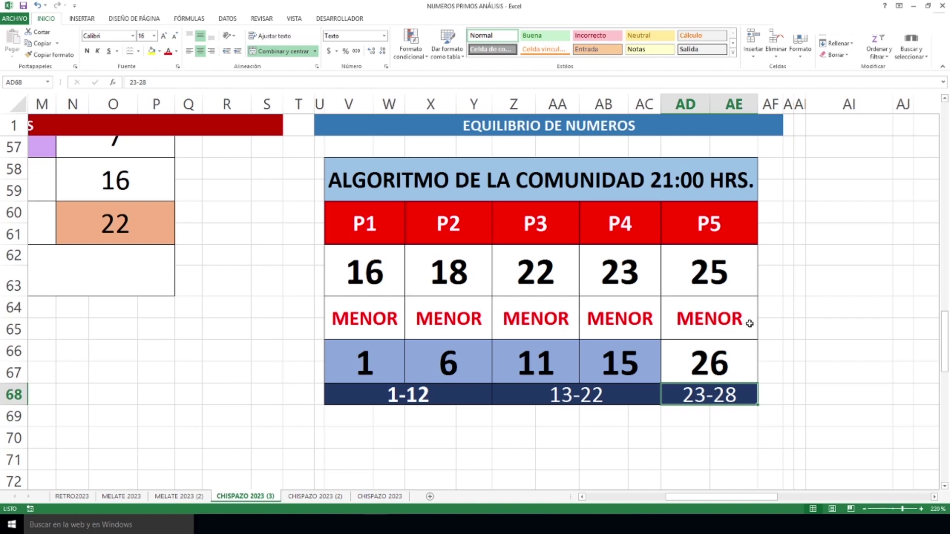
scroll(750, 323, "down", 2)
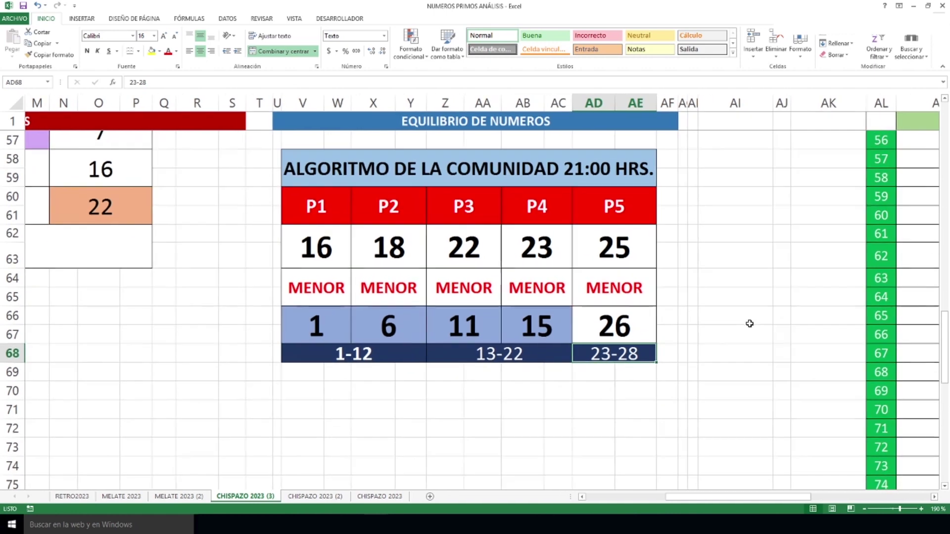
scroll(699, 329, "down", 1)
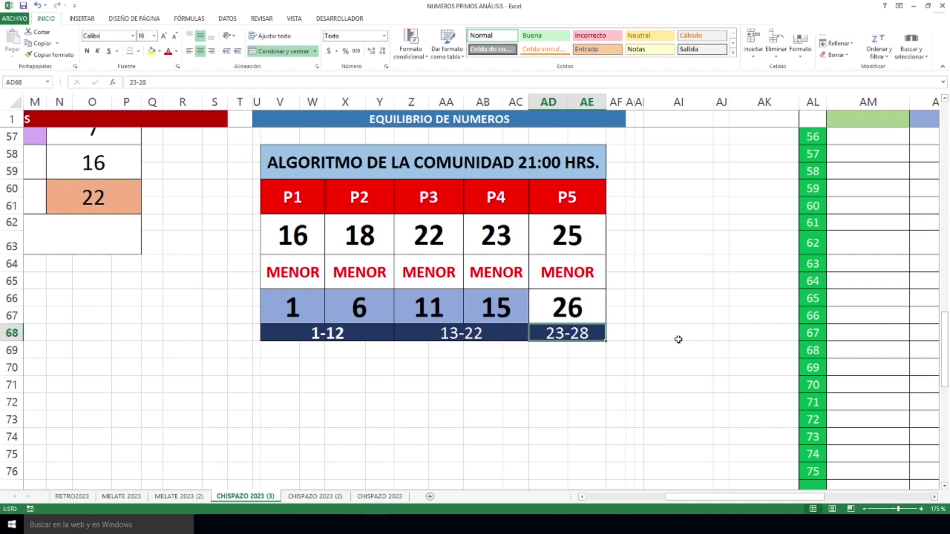
scroll(587, 386, "up", 11)
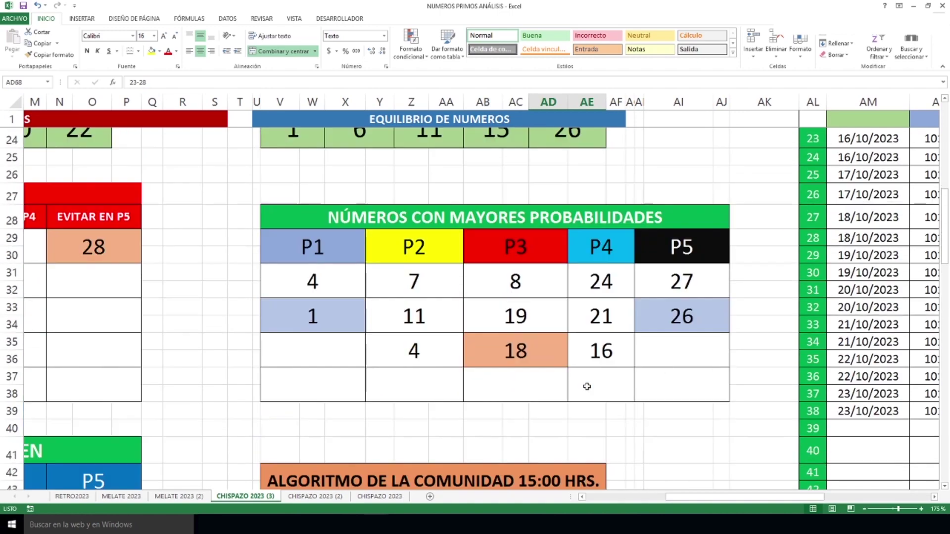
scroll(587, 387, "up", 3)
left_click_drag(760, 503, 685, 503)
scroll(745, 366, "down", 2)
scroll(744, 366, "down", 1)
scroll(689, 391, "up", 2)
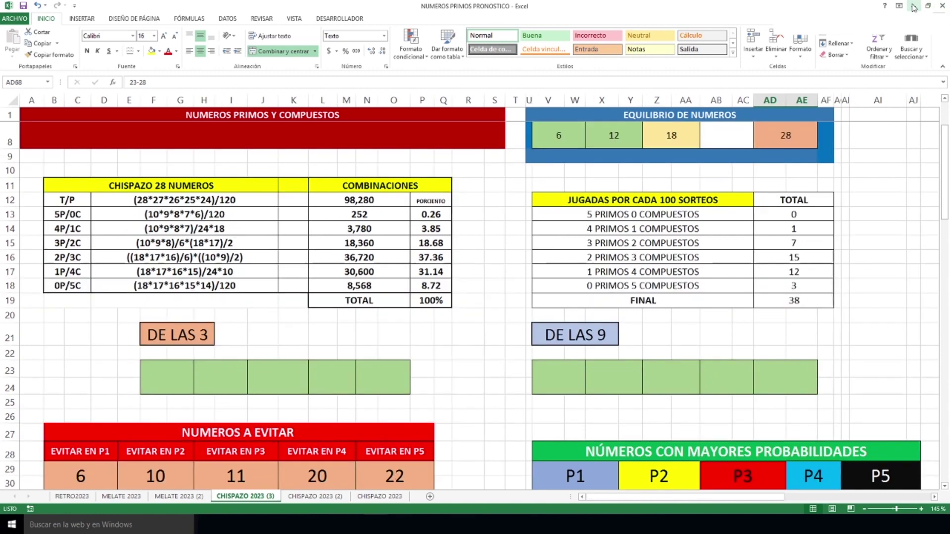
left_click(913, 6)
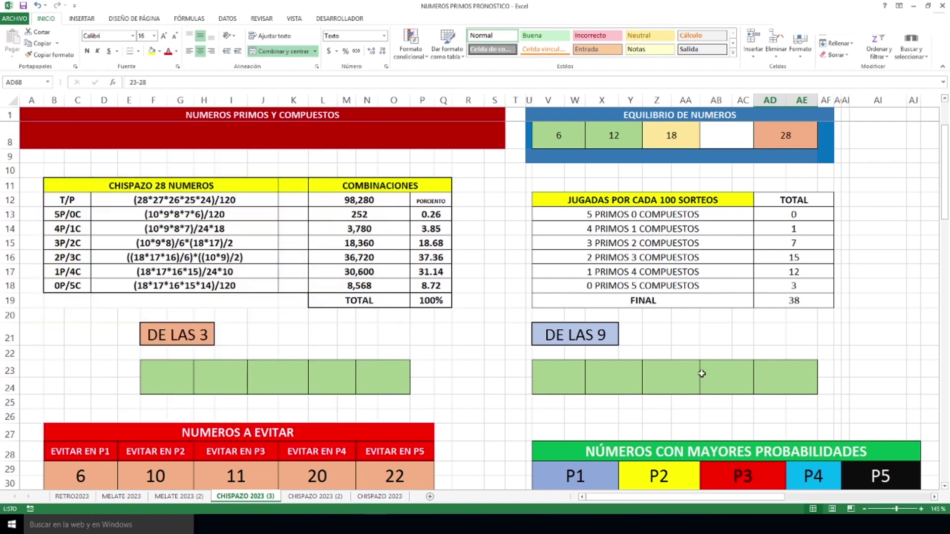
Examine the 2P/3C column of the draw history, including the gap before draw 10138 and the empty rows after it
left_click_drag(654, 497, 772, 499)
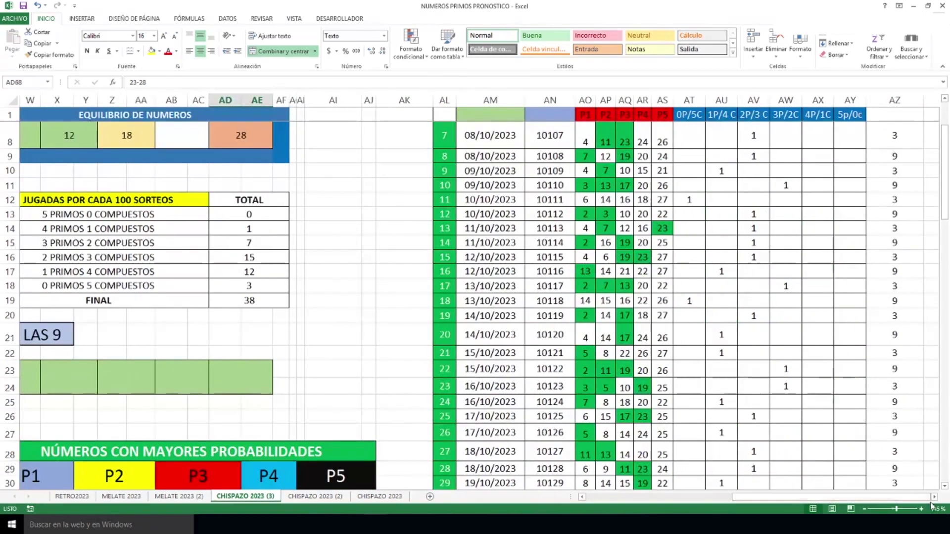
left_click(934, 497)
left_click(934, 497)
scroll(713, 361, "down", 6)
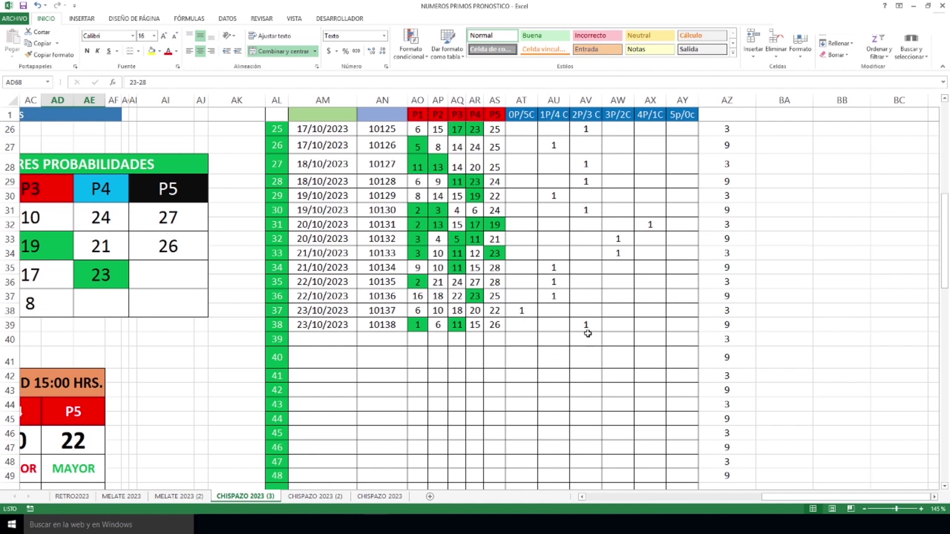
left_click_drag(587, 334, 586, 356)
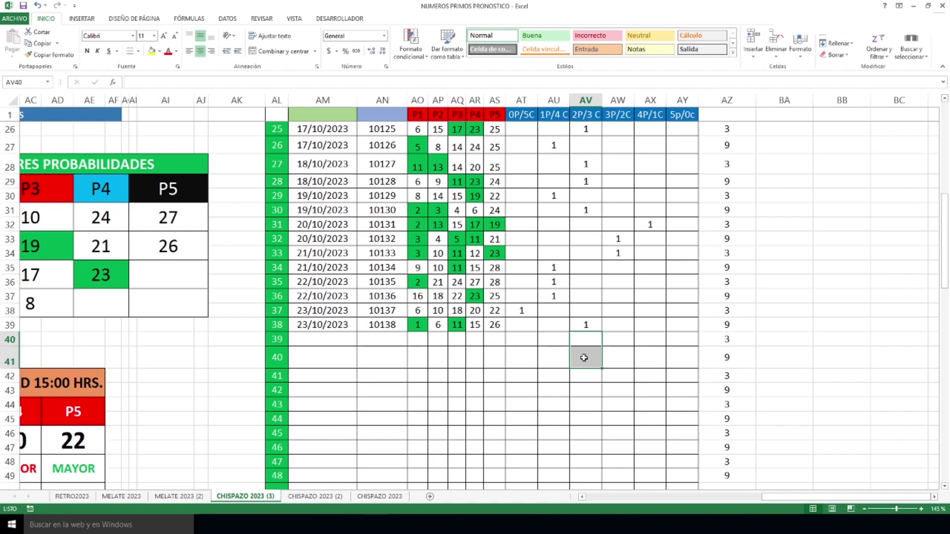
scroll(584, 358, "up", 6)
scroll(584, 358, "down", 7)
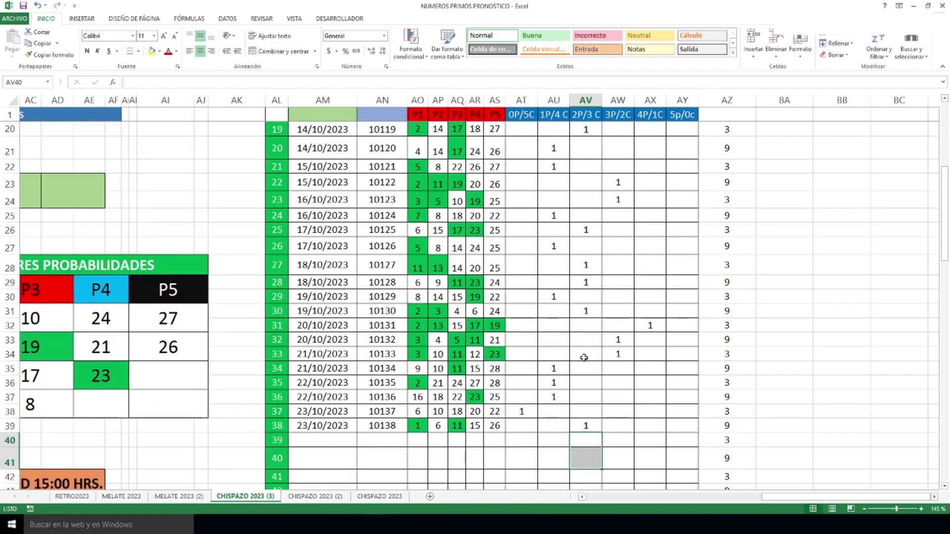
left_click_drag(586, 165, 585, 257)
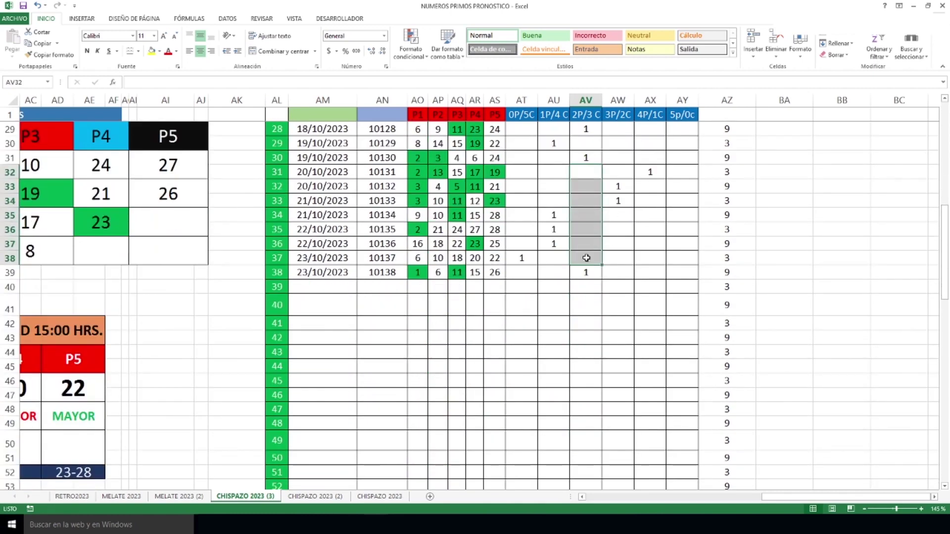
left_click(592, 292)
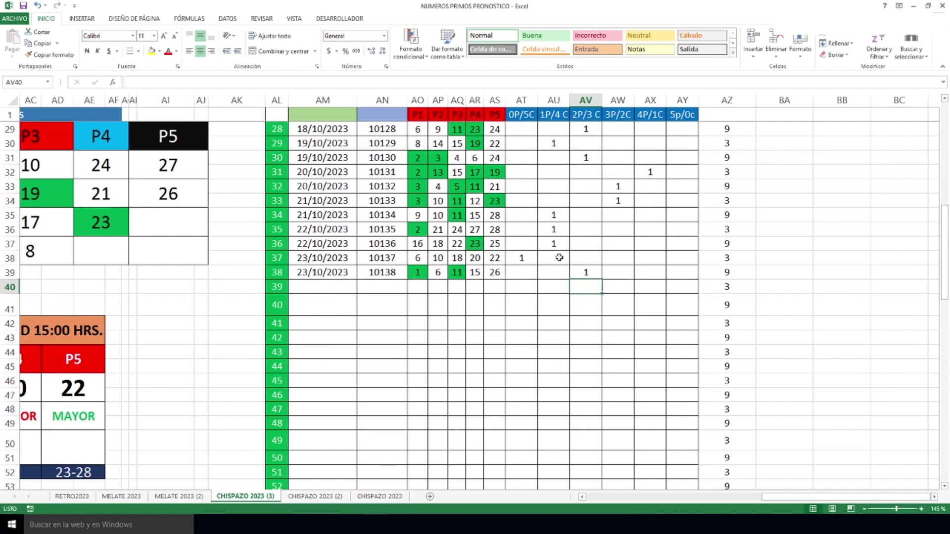
Compare the empty cells of the 1P/4C and 2P/3C columns for the upcoming draws
left_click_drag(559, 257, 554, 302)
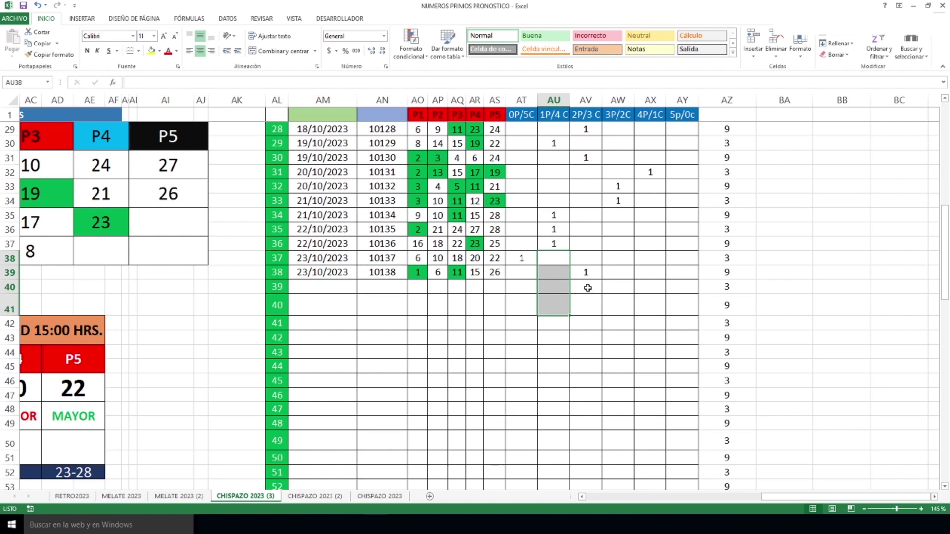
left_click_drag(587, 297, 584, 351)
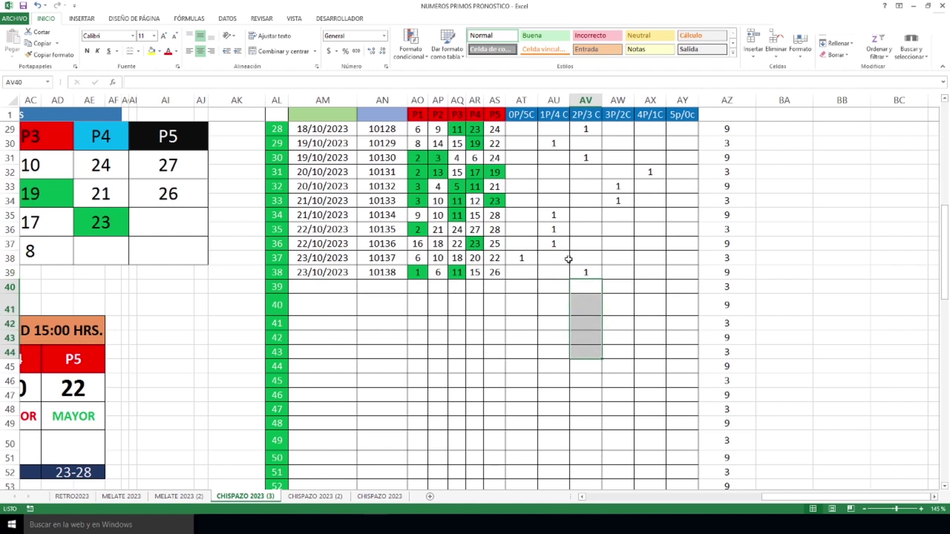
left_click_drag(556, 257, 555, 330)
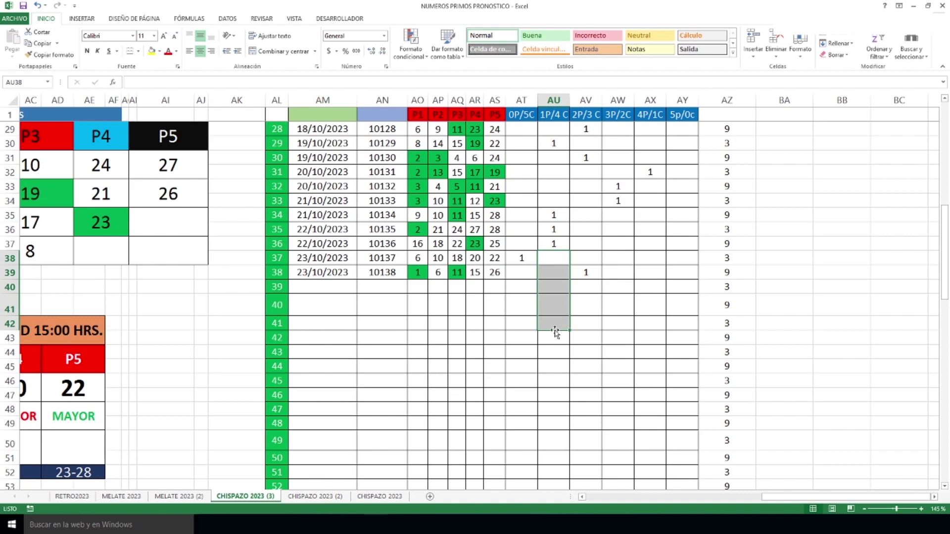
Go through the numbers to avoid in P1 to P5 in the NUMEROS A EVITAR table
scroll(556, 317, "up", 5)
left_click_drag(815, 500, 638, 499)
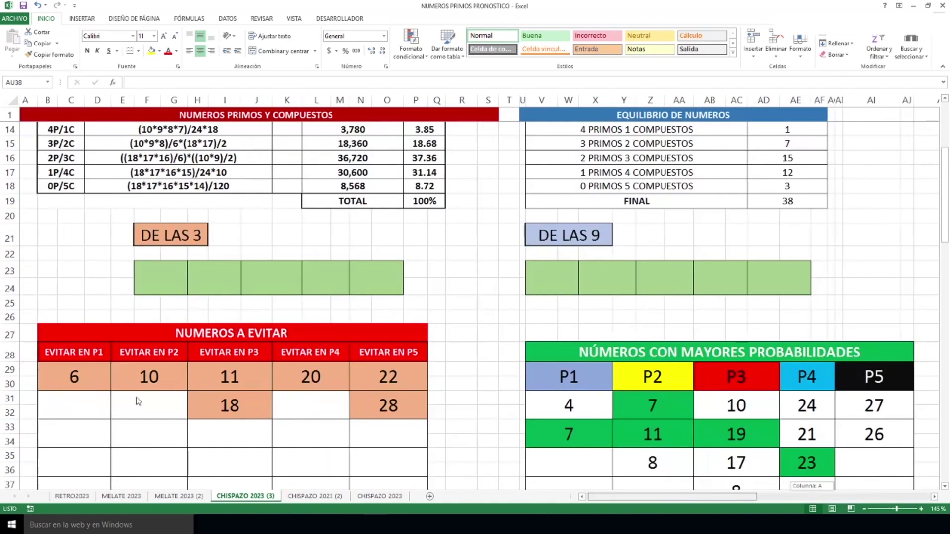
scroll(168, 284, "up", 5)
scroll(168, 286, "down", 4)
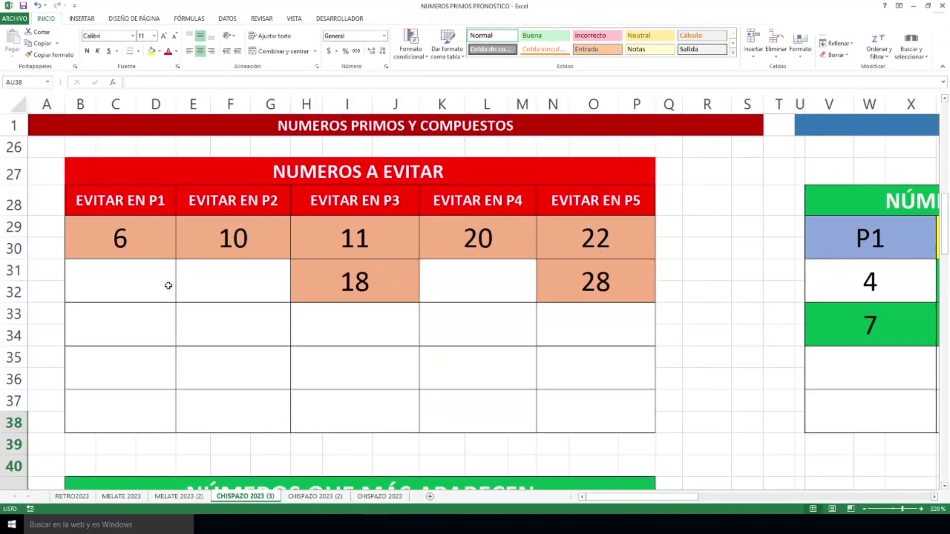
left_click(144, 242)
left_click(249, 243)
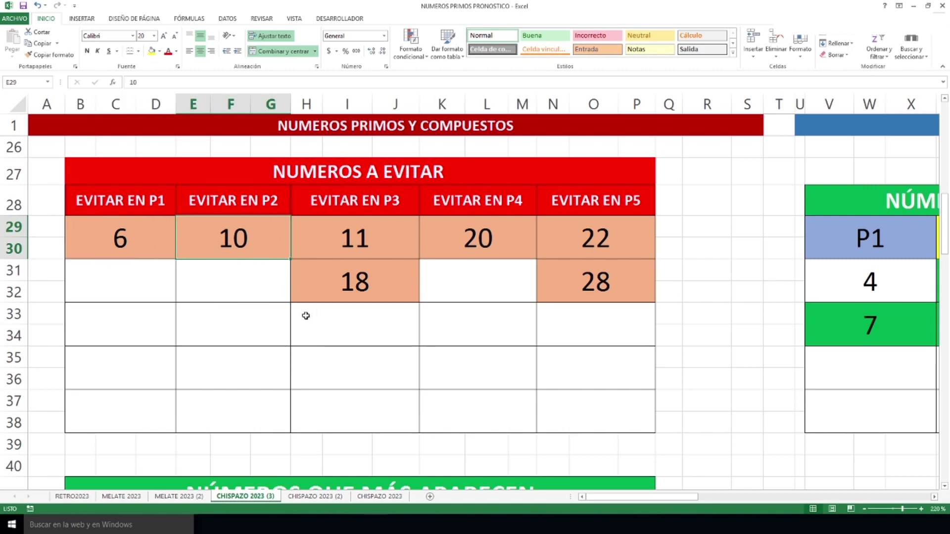
left_click(354, 247)
left_click(359, 288)
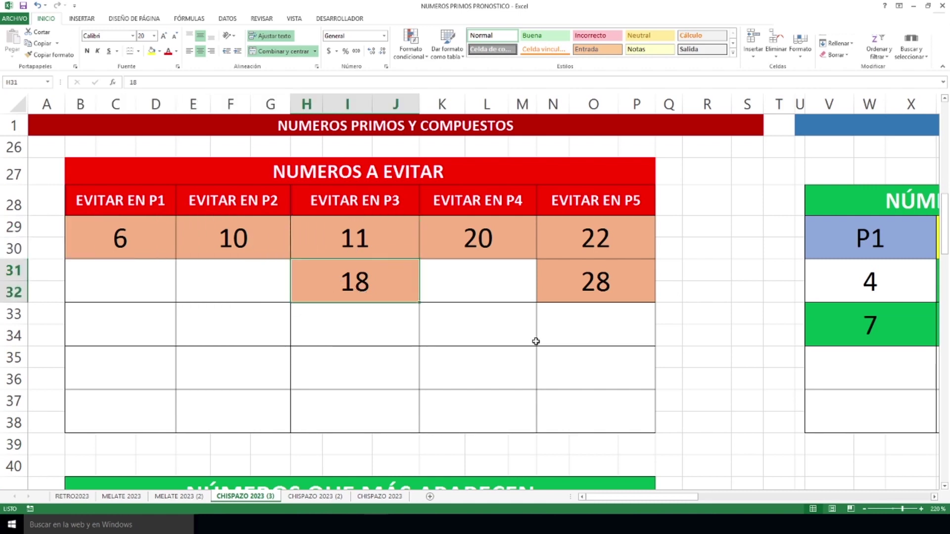
left_click(504, 242)
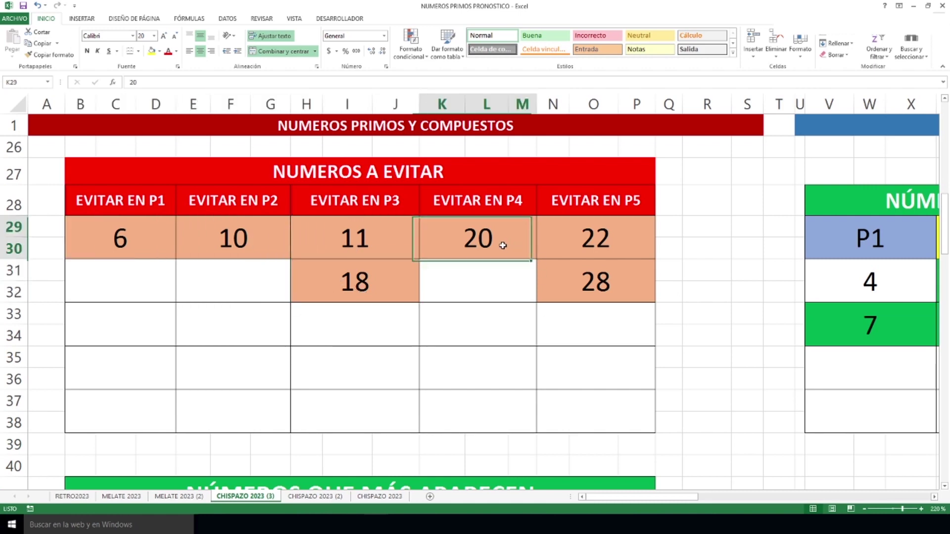
left_click(605, 244)
left_click(595, 287)
Go through the candidate numbers for P1 to P5 in the NÚMEROS CON MAYORES PROBABILIDADES table
left_click_drag(634, 498, 733, 498)
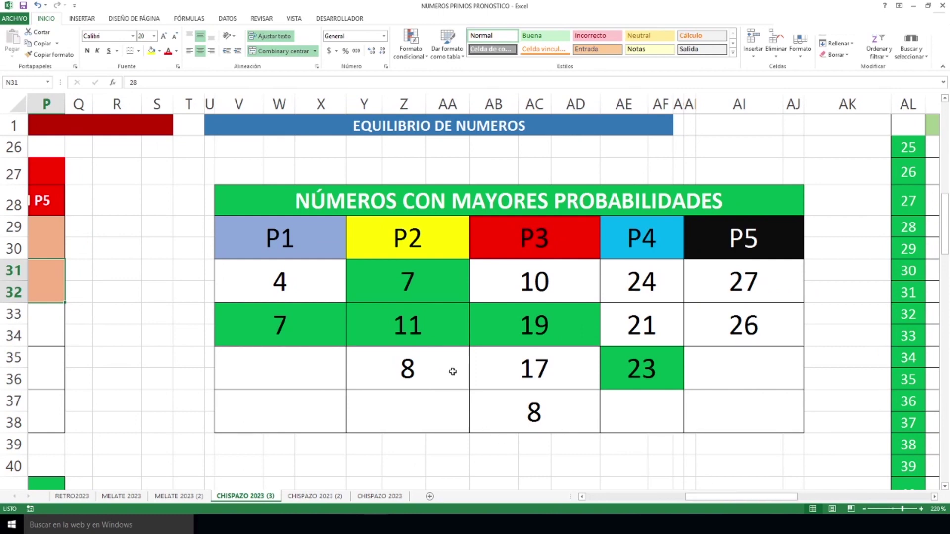
left_click_drag(304, 288, 307, 394)
left_click_drag(406, 283, 421, 418)
left_click_drag(543, 294, 549, 410)
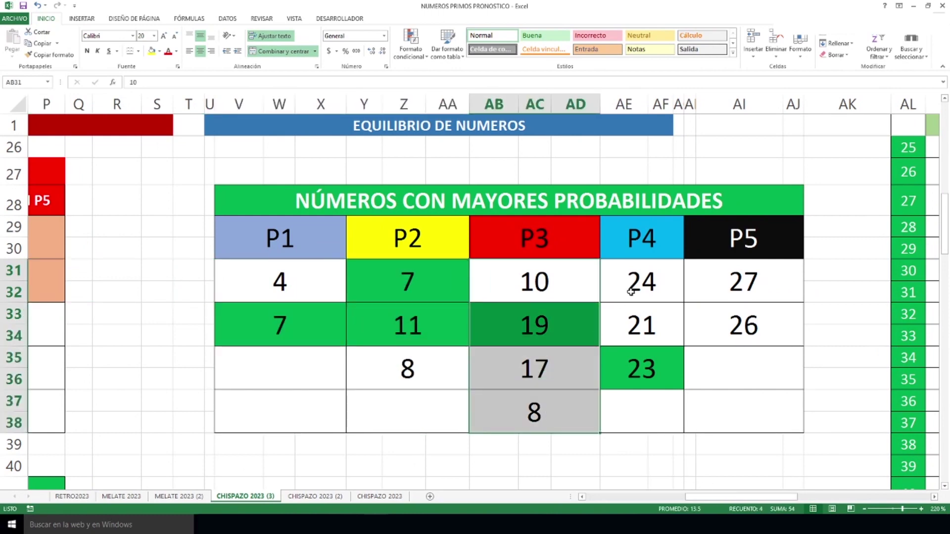
left_click_drag(631, 292, 640, 414)
left_click_drag(741, 281, 732, 418)
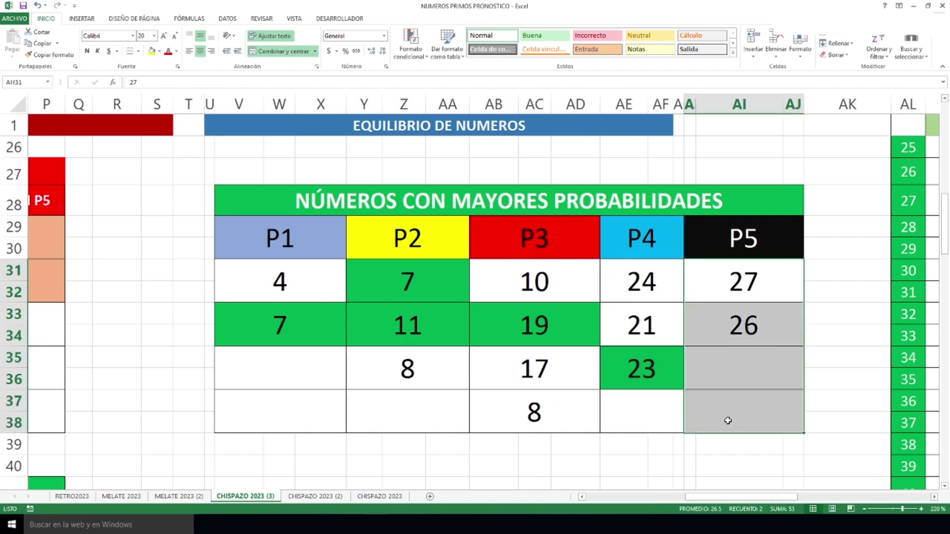
left_click(728, 420)
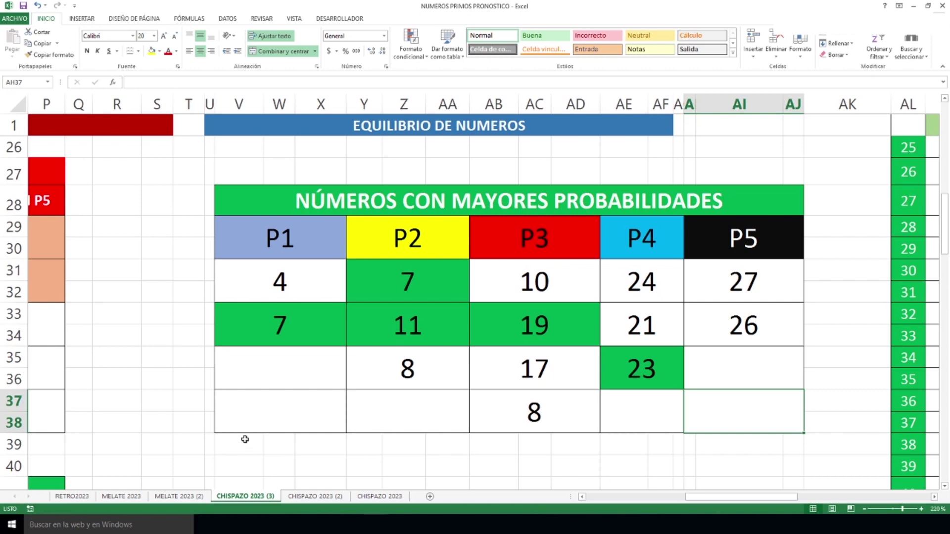
left_click_drag(248, 440, 790, 441)
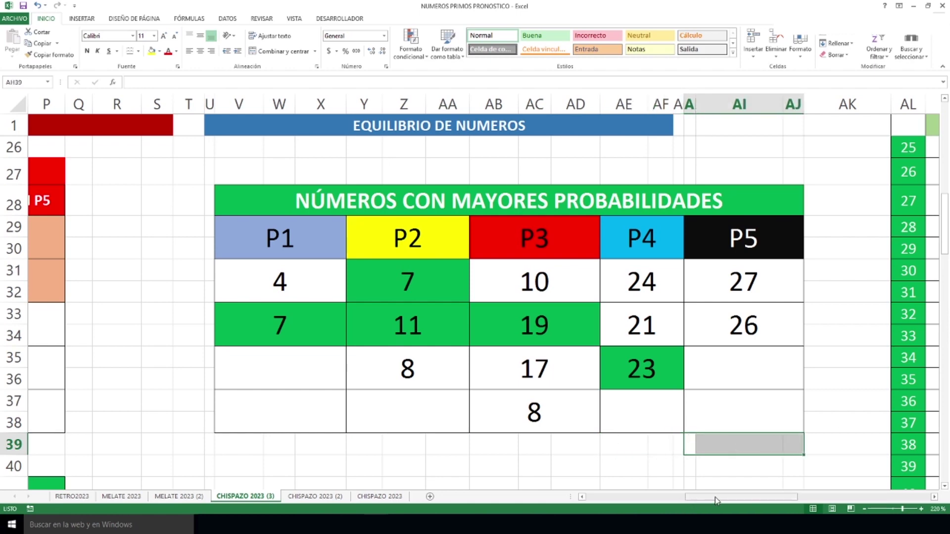
Review each position from P1 to P5 in the NÚMEROS QUE MÁS APARECEN table, including the empty row below the numbers
left_click_drag(716, 501, 617, 501)
scroll(216, 319, "down", 4)
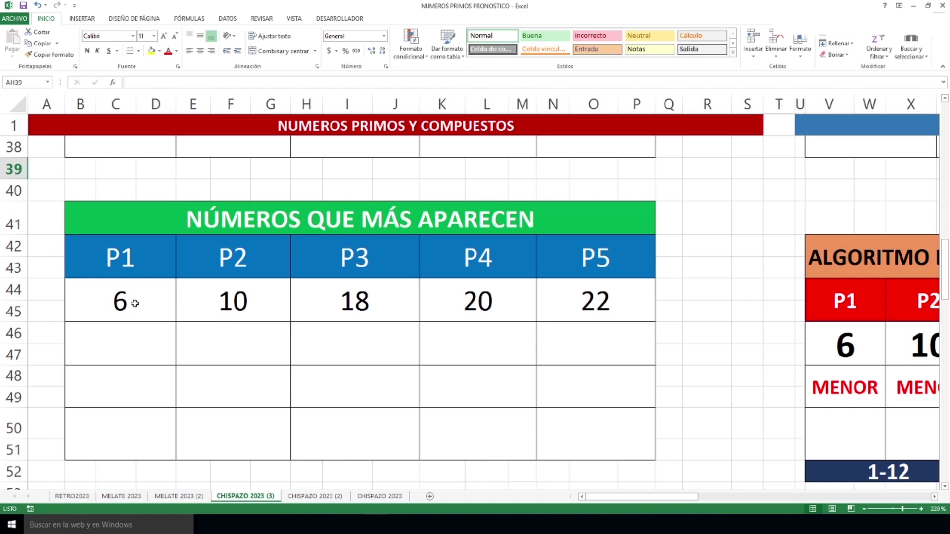
left_click(132, 345)
left_click(213, 347)
left_click(308, 343)
left_click(450, 357)
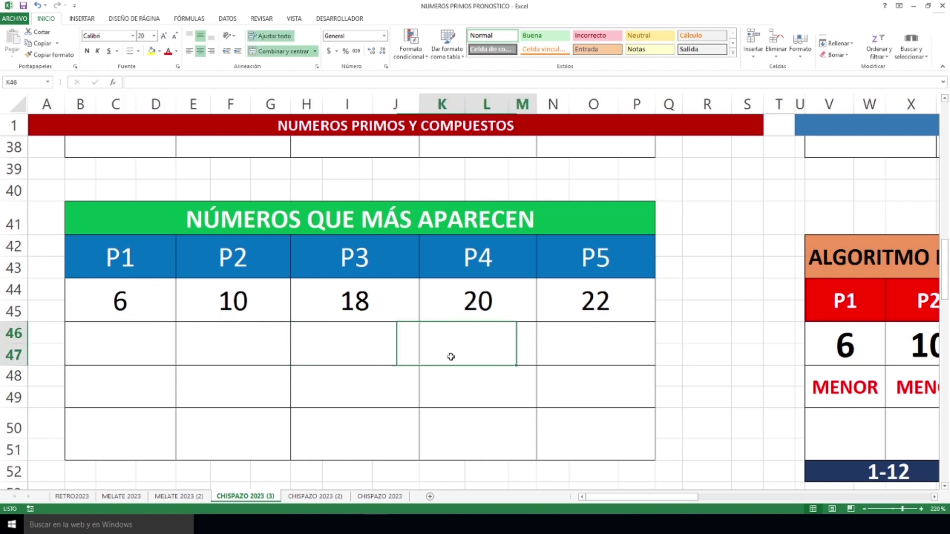
left_click(562, 350)
left_click(131, 336)
left_click(212, 352)
left_click(327, 349)
left_click(463, 348)
left_click(589, 350)
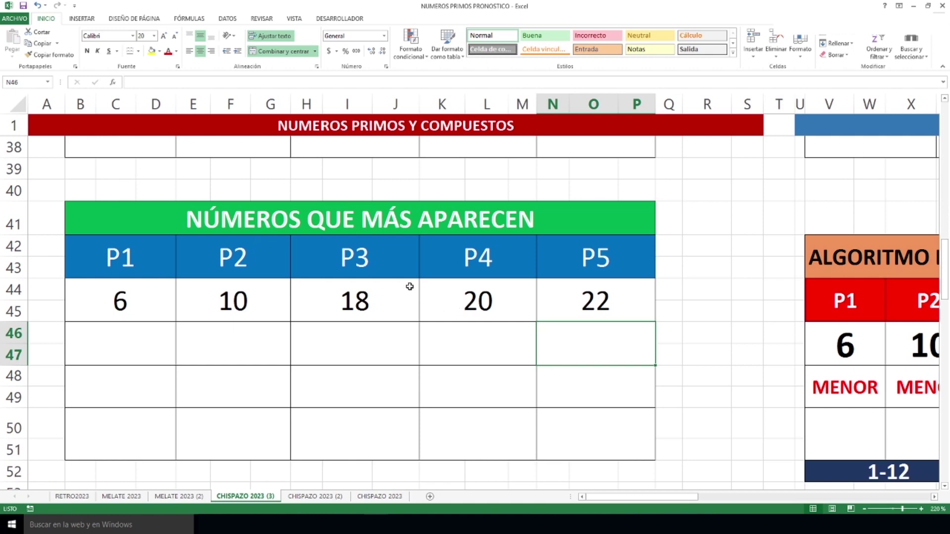
Examine the full NÚMEROS COMBINABLES table, including the prime numbers, the last row of numbers and its empty cell
scroll(409, 286, "down", 4)
scroll(410, 286, "down", 1)
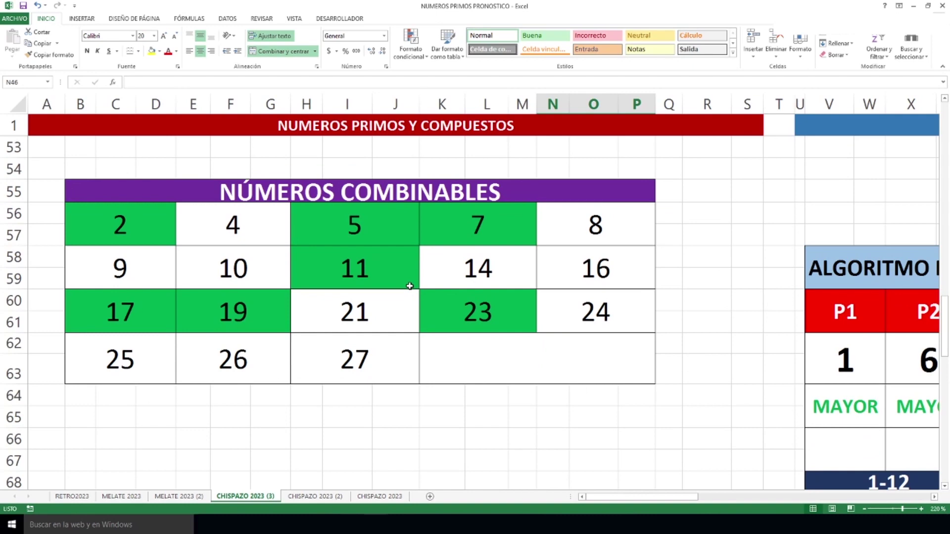
left_click_drag(144, 221, 557, 343)
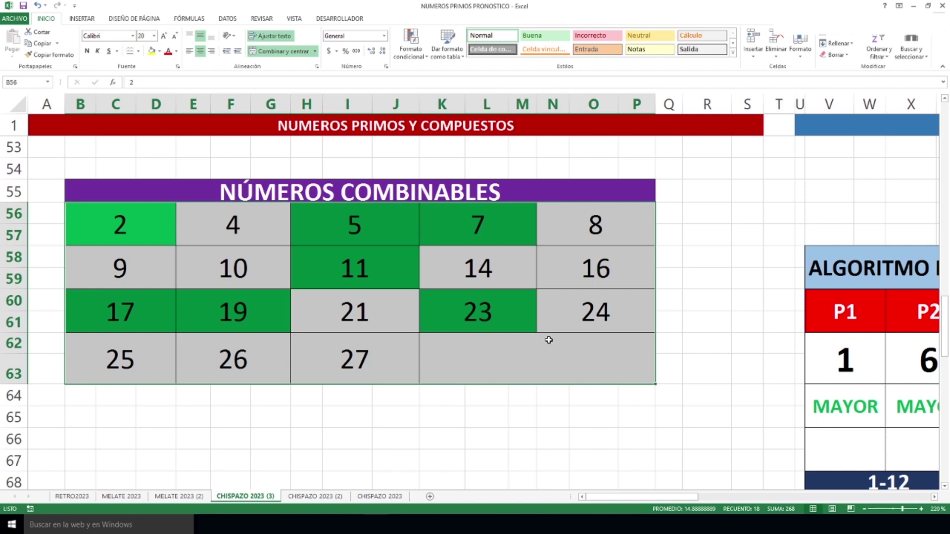
left_click(159, 228)
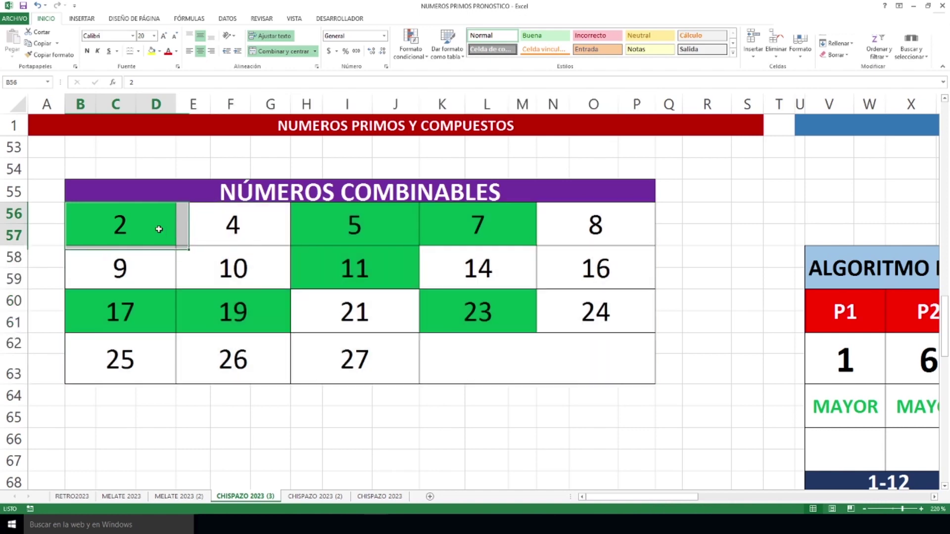
left_click(354, 267)
left_click_drag(111, 361, 305, 356)
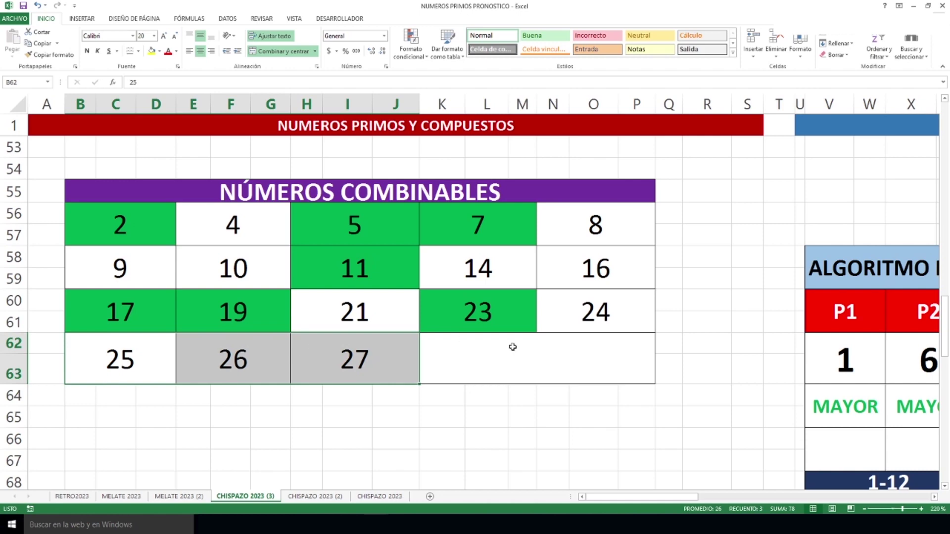
left_click(559, 366)
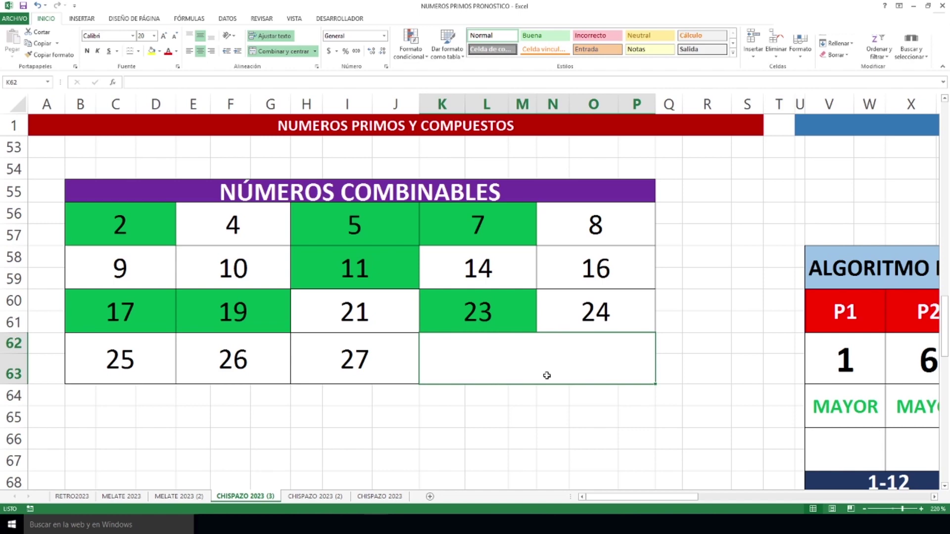
Read the number and its MENOR or MAYOR tendency for P1 to P5 in the ALGORITMO DE LA COMUNIDAD 15:00 HRS. table
scroll(547, 375, "up", 4)
scroll(566, 375, "up", 1)
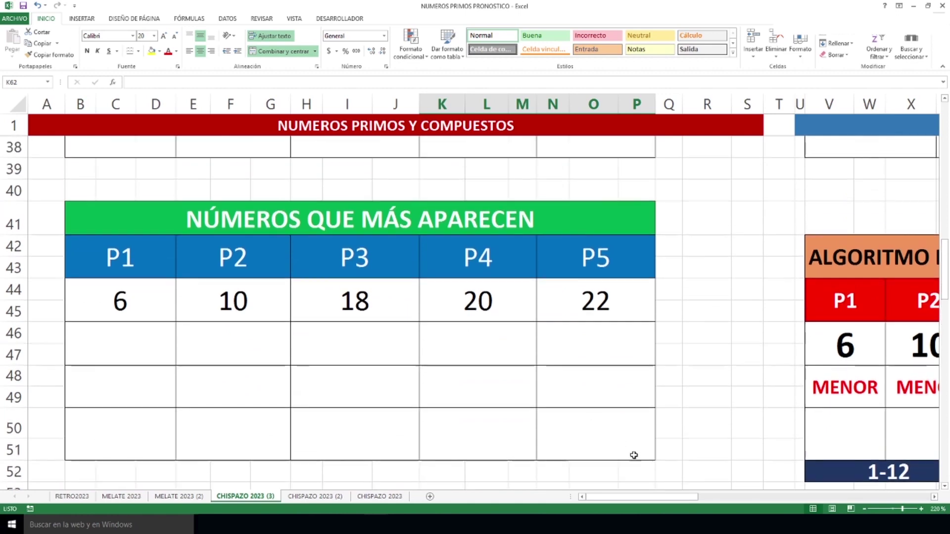
left_click_drag(643, 497, 736, 498)
scroll(715, 325, "down", 1)
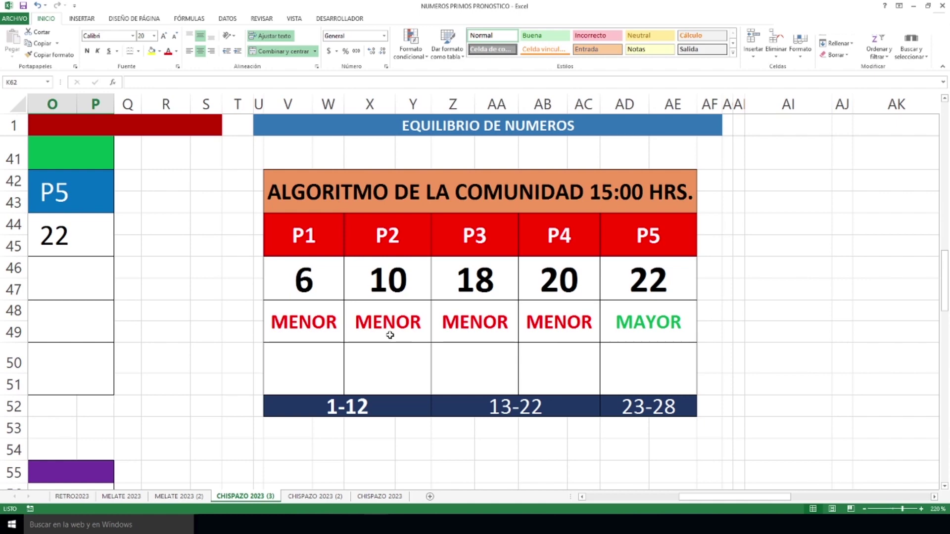
left_click_drag(315, 271, 317, 360)
left_click_drag(399, 278, 399, 350)
left_click_drag(493, 271, 489, 365)
left_click_drag(566, 295, 572, 365)
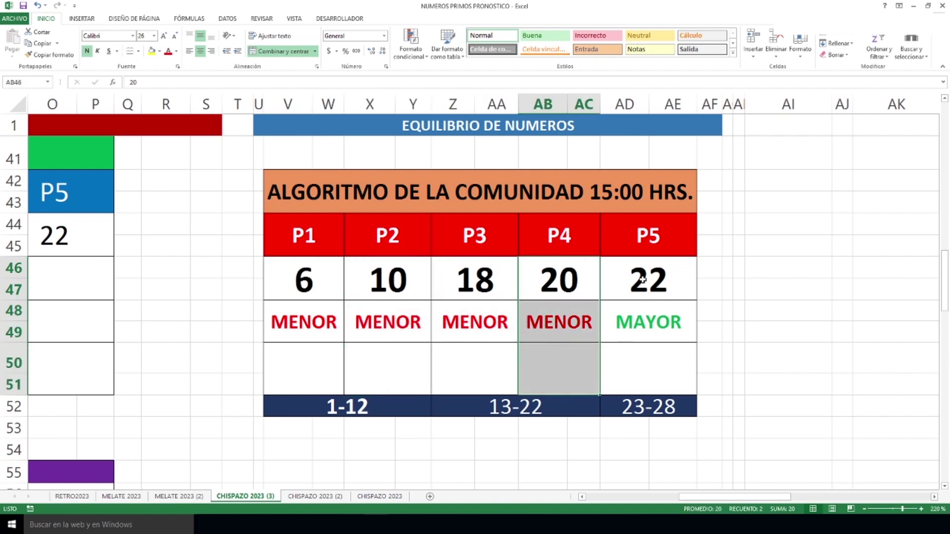
left_click_drag(642, 283, 640, 357)
Read the number and its MAYOR or MENOR tendency for P1 to P5 in the ALGORITMO DE LA COMUNIDAD 21:00 HRS. table
scroll(620, 248, "down", 5)
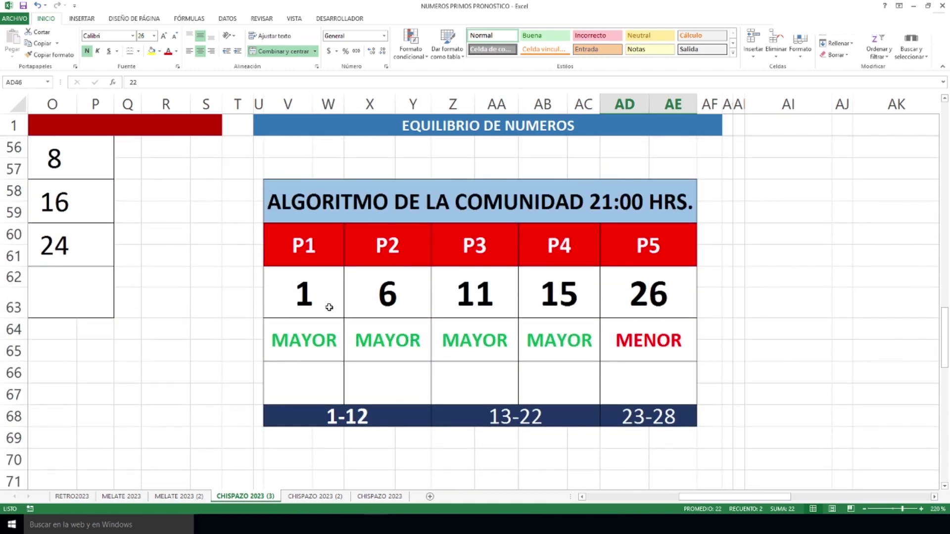
left_click_drag(318, 291, 318, 395)
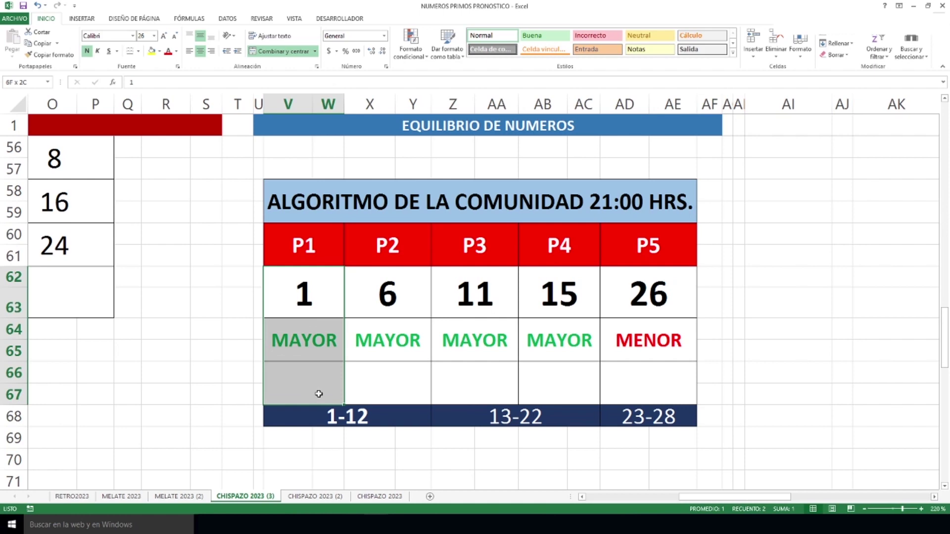
left_click_drag(402, 290, 385, 386)
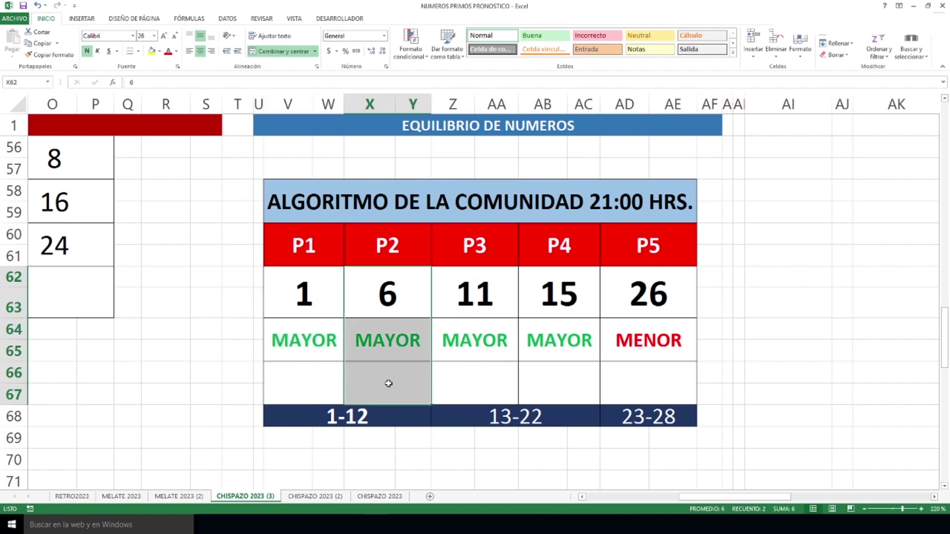
left_click_drag(499, 282, 486, 375)
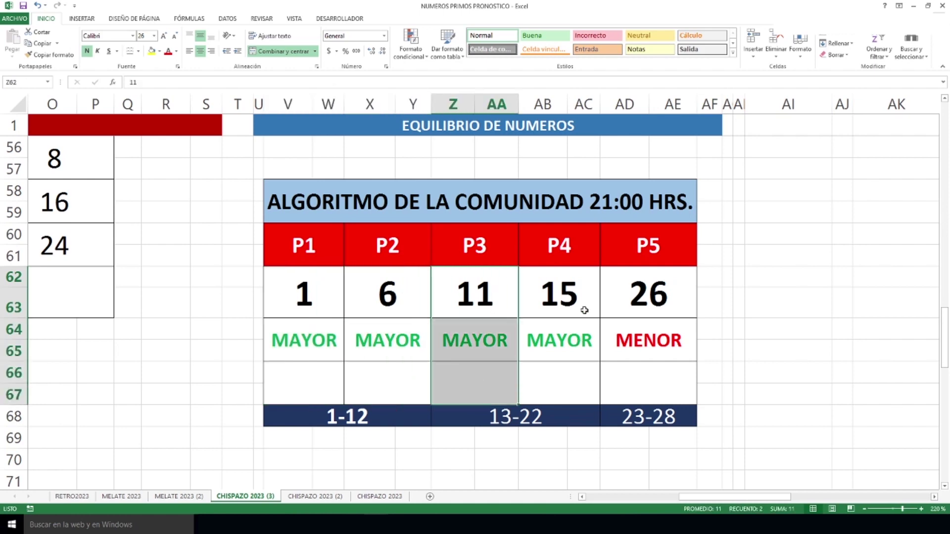
left_click_drag(572, 288, 569, 386)
left_click_drag(653, 288, 643, 386)
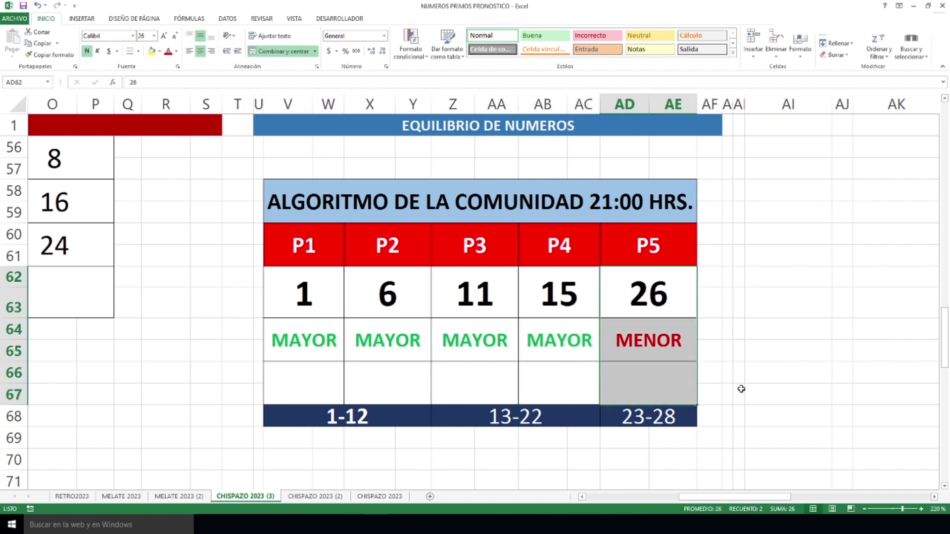
Match the 1-12, 13-22 and 23-28 ranges of the 21:00 HRS. table to the position columns above them
left_click(402, 416)
left_click(513, 421)
left_click(639, 413)
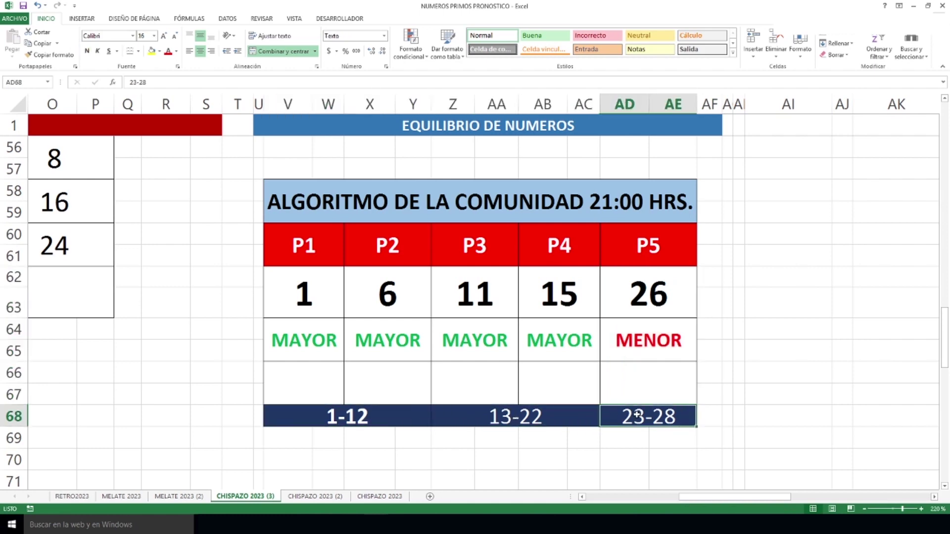
left_click(421, 425)
left_click(478, 415)
left_click(626, 417)
left_click_drag(310, 387, 395, 434)
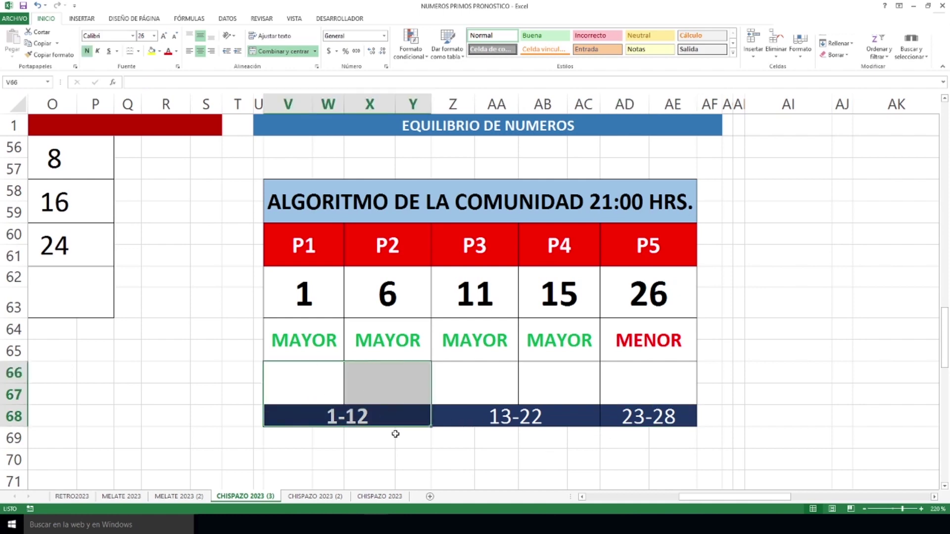
left_click_drag(461, 395, 547, 416)
left_click_drag(655, 378, 658, 418)
left_click(708, 441)
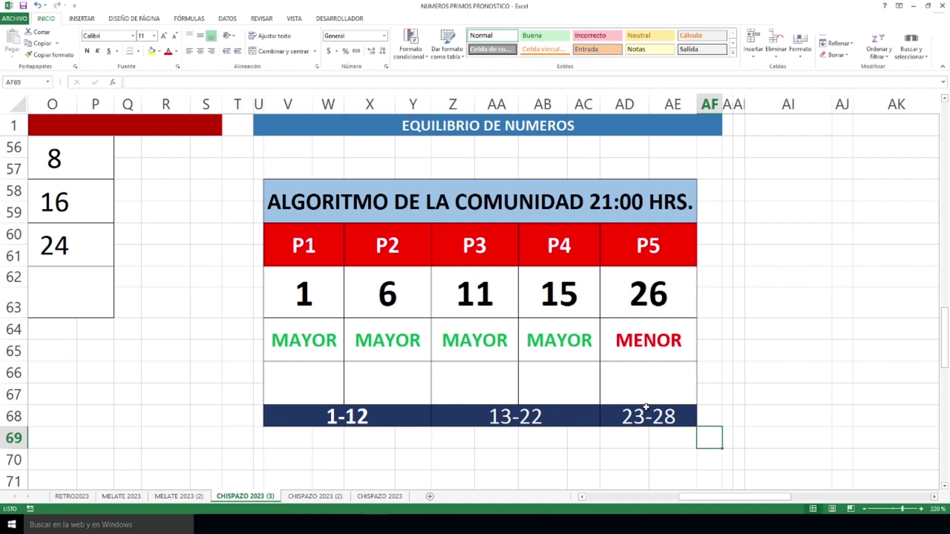
Return to the empty DE LAS 3 and DE LAS 9 forecast rows near the start of the sheet
scroll(609, 415, "down", 3, "ctrl")
scroll(601, 414, "up", 5)
scroll(600, 414, "up", 11)
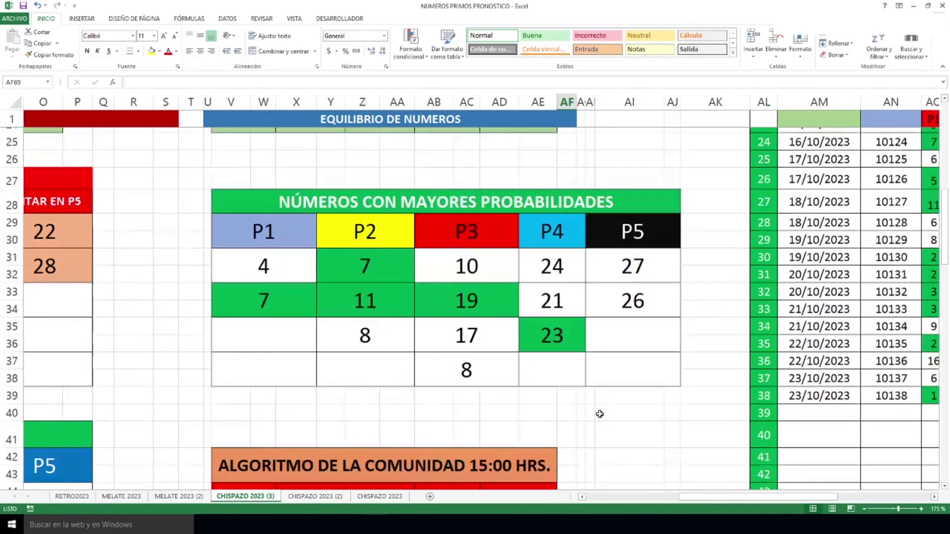
scroll(655, 430, "down", 2, "ctrl")
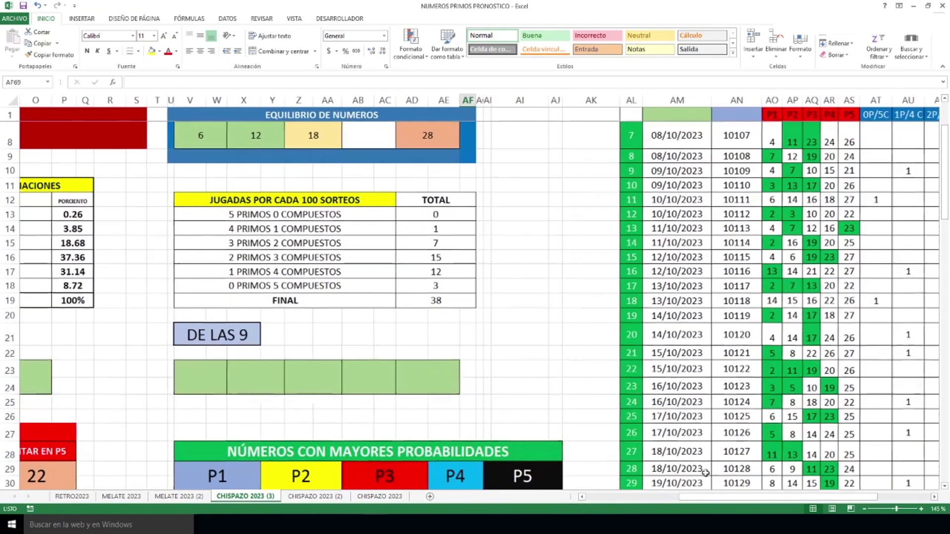
left_click_drag(658, 497, 621, 503)
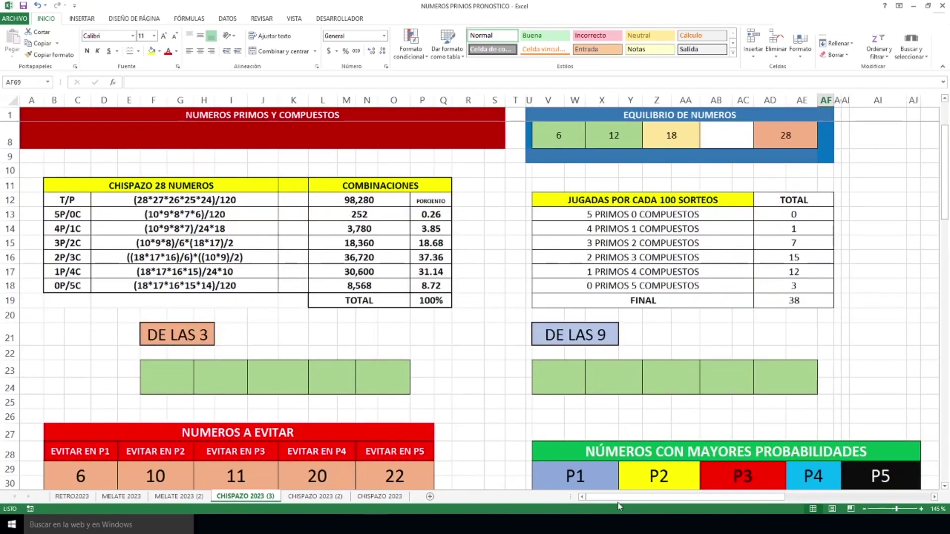